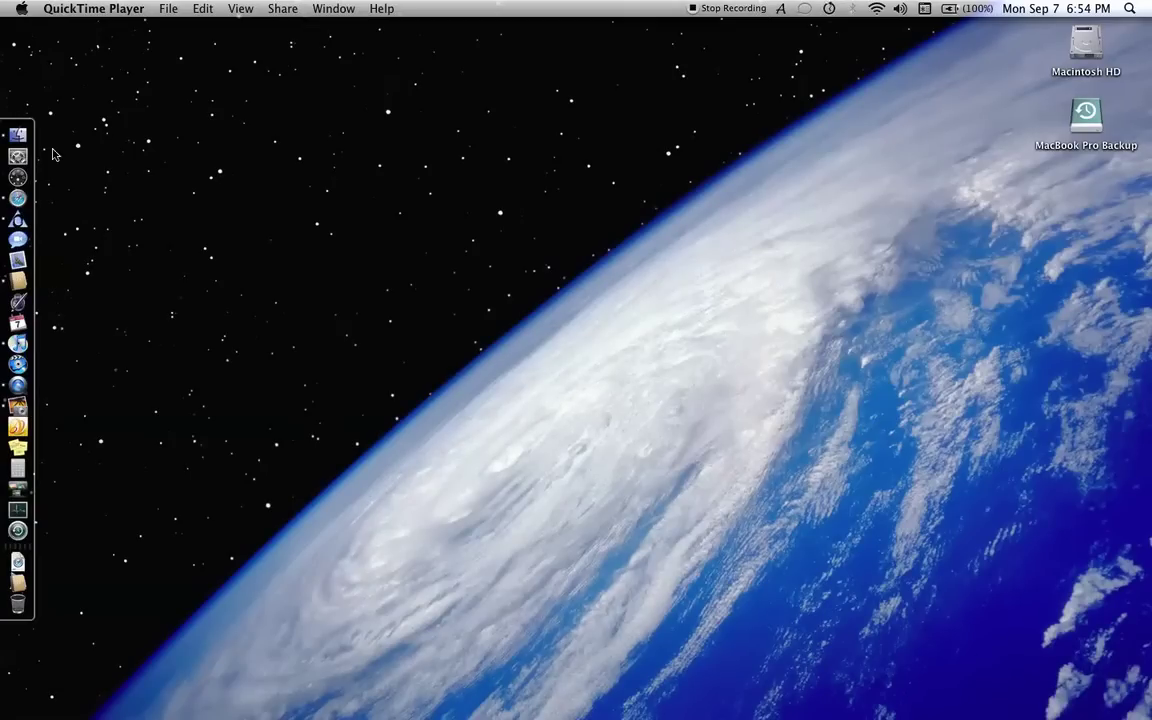
View the system information in About This Mac and close the window
{"action": "left_click", "coordinate": [21, 10]}
{"action": "left_click", "coordinate": [28, 22]}
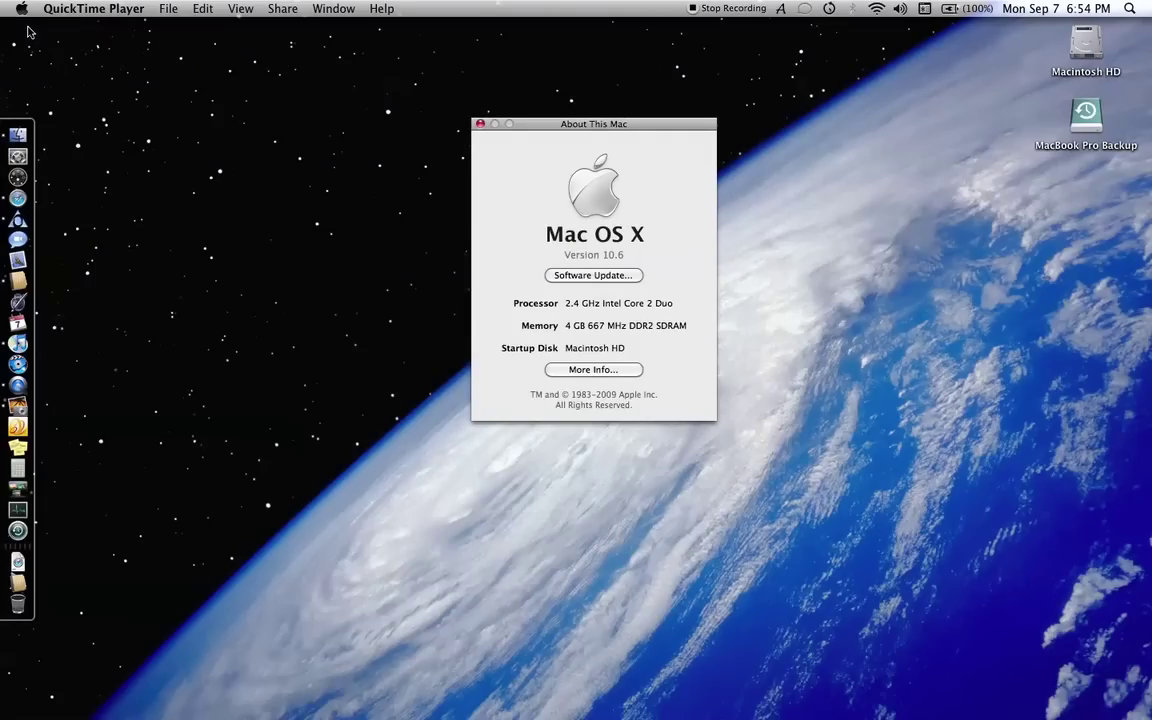
{"action": "key", "text": "super+w"}
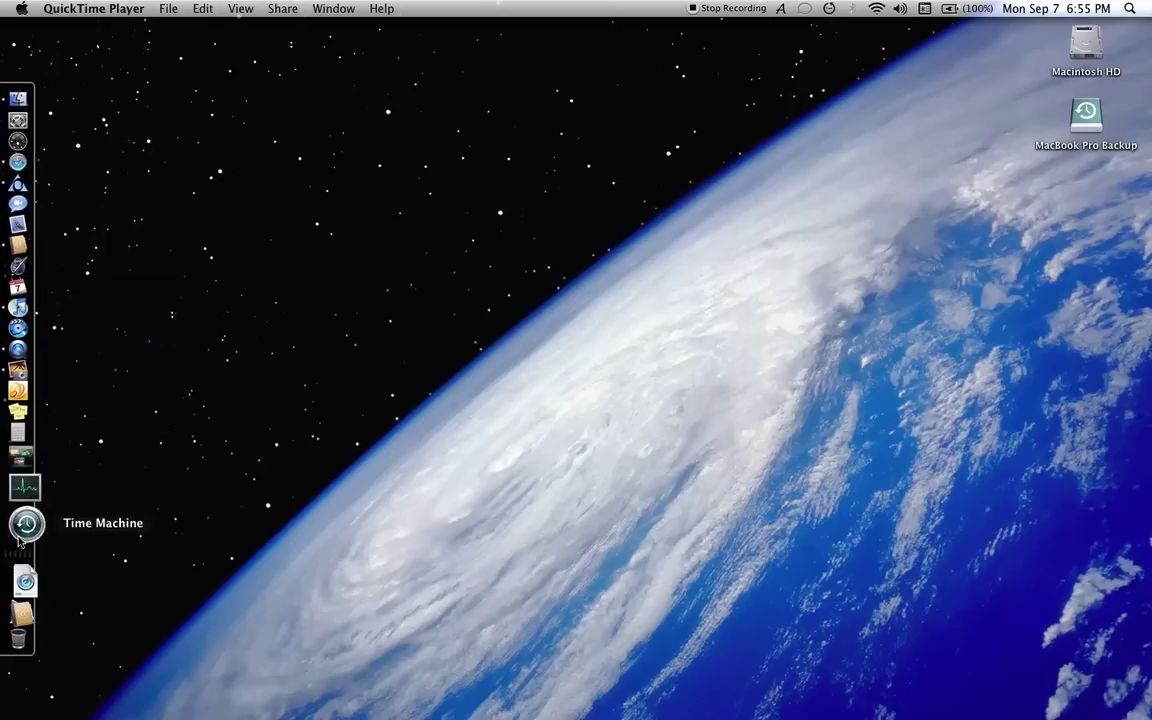
Browse the Applications stack in the Dock and close it
{"action": "left_click", "coordinate": [25, 584]}
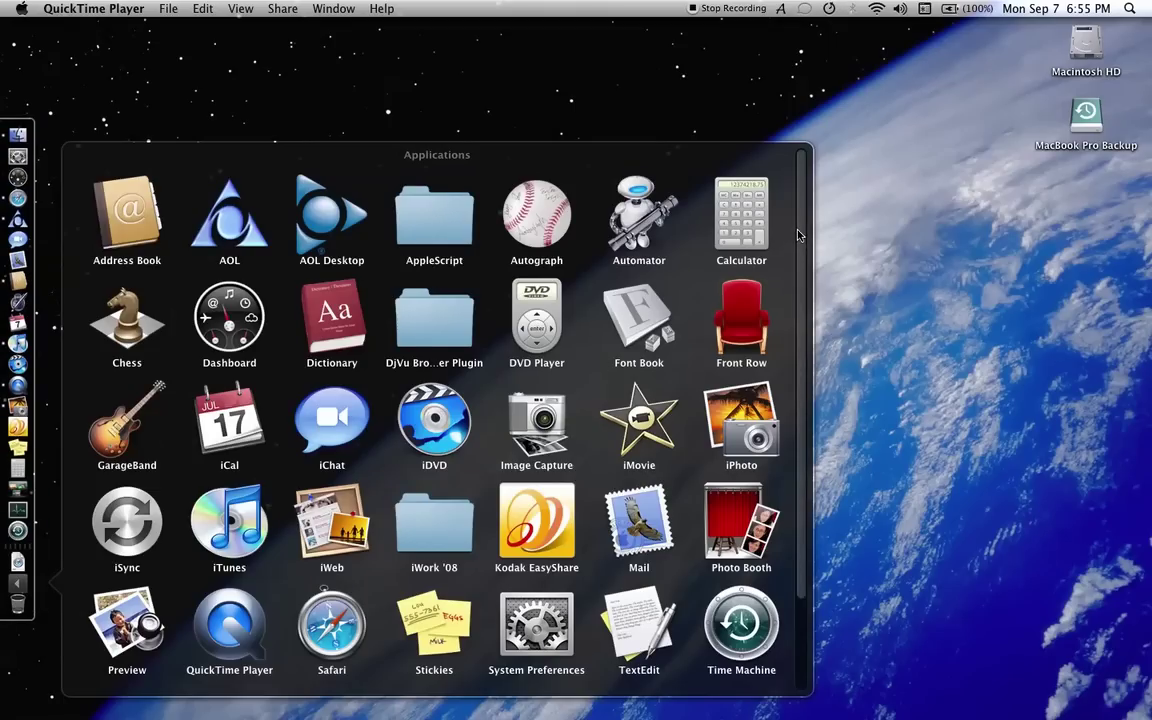
{"action": "left_click_drag", "start_coordinate": [795, 237], "coordinate": [800, 196]}
{"action": "left_click", "coordinate": [27, 585]}
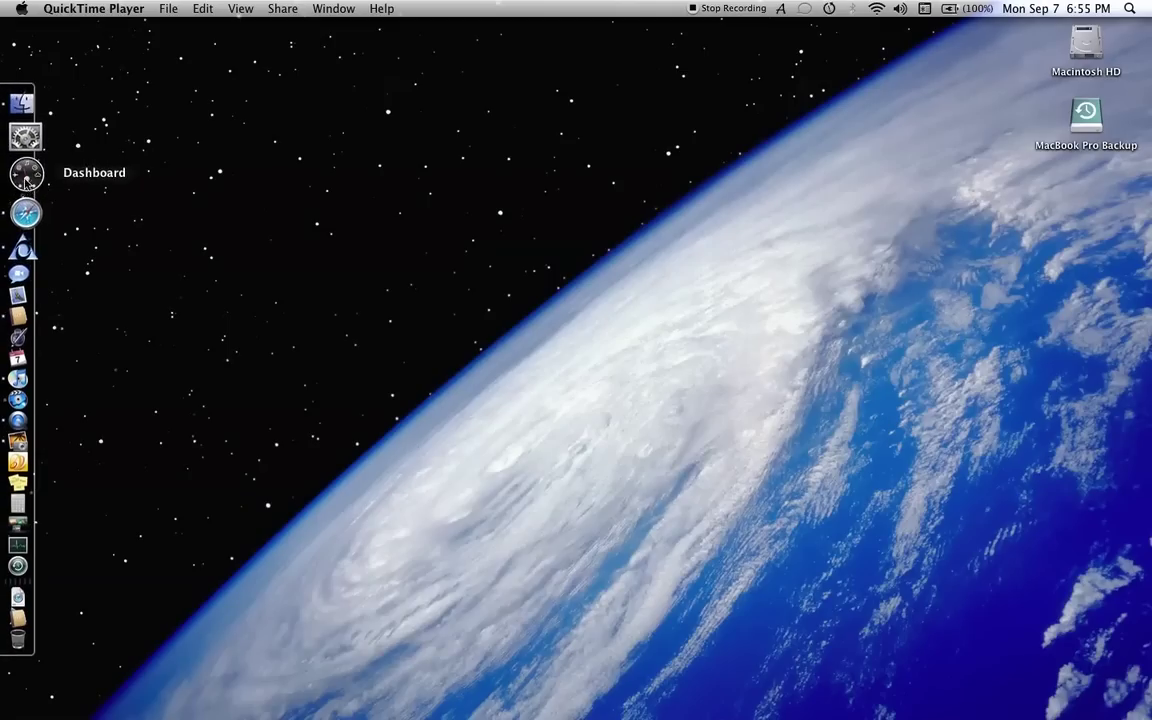
Show and hide the Dashboard widget layer several times, leaving the plain desktop
{"action": "left_click", "coordinate": [20, 178]}
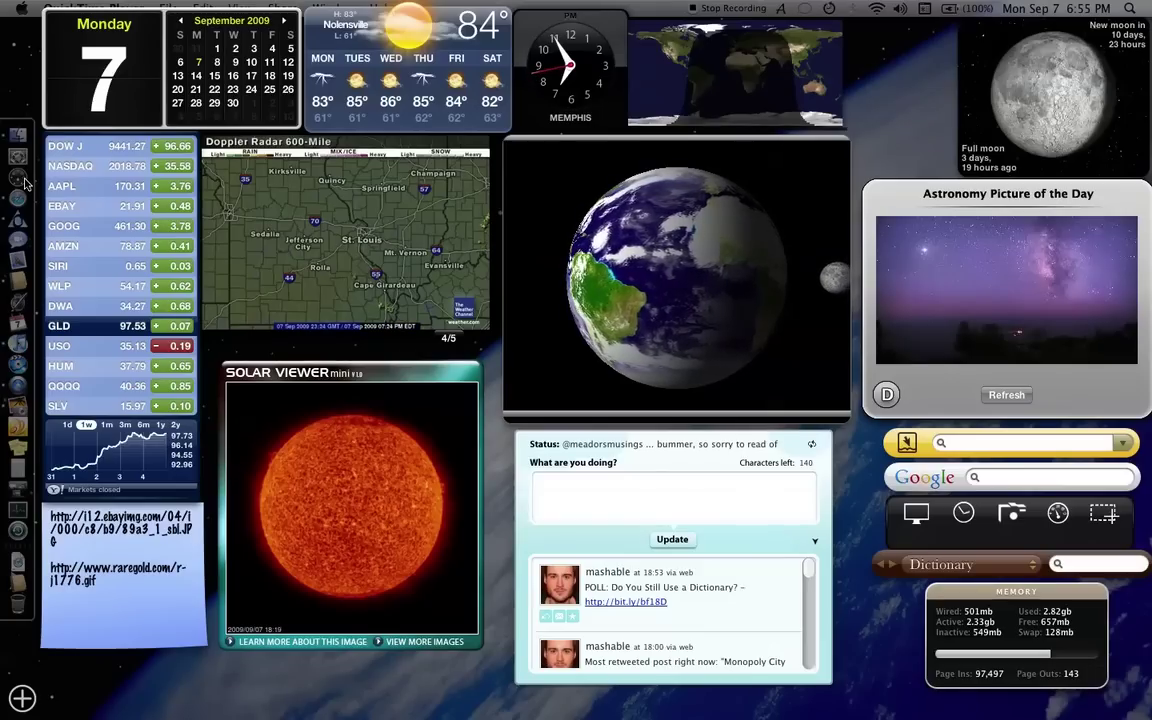
{"action": "left_click", "coordinate": [25, 180]}
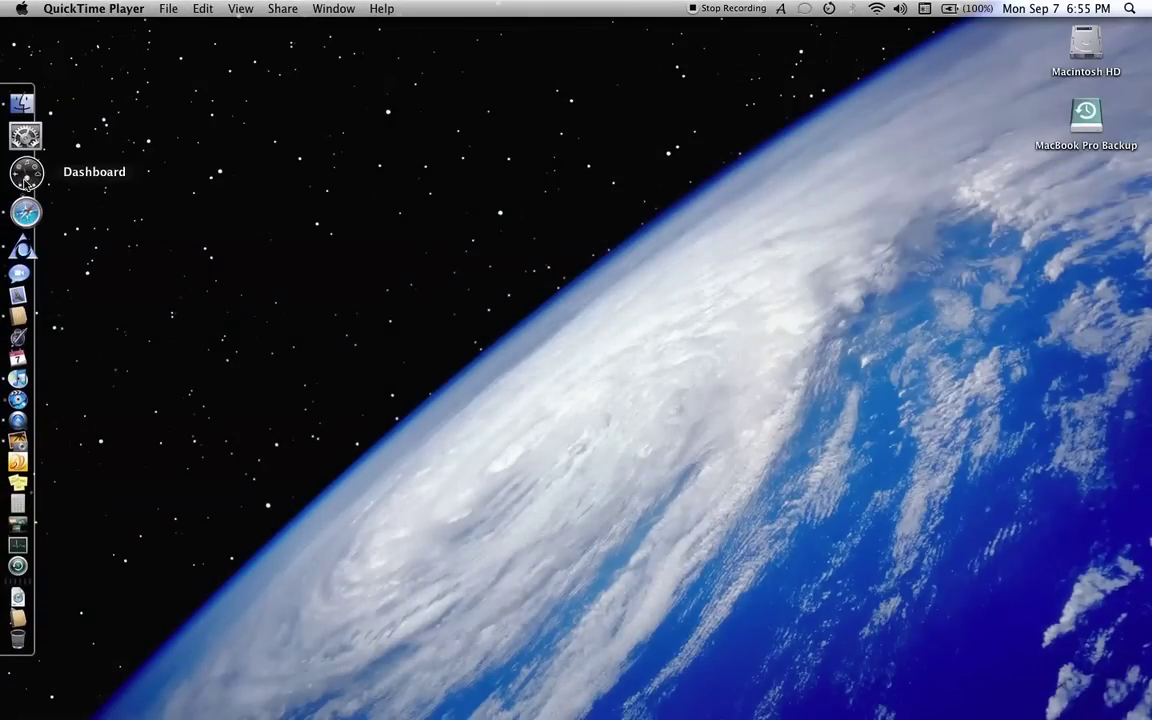
{"action": "left_click", "coordinate": [25, 180]}
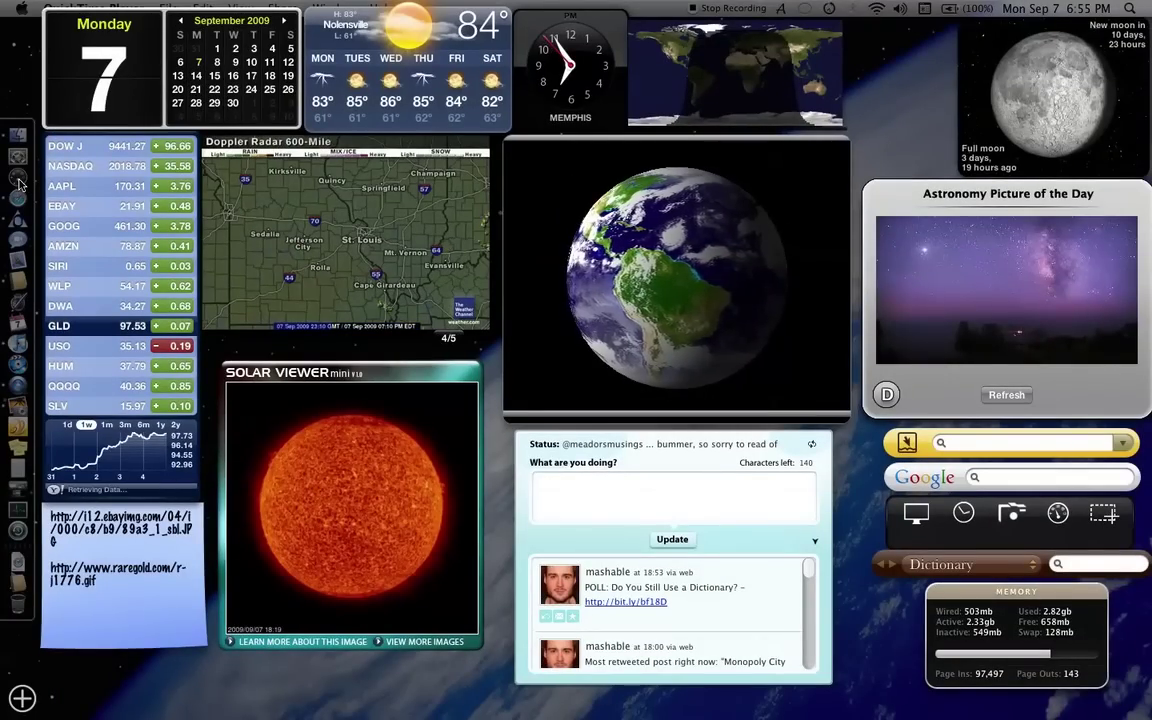
{"action": "left_click", "coordinate": [20, 182]}
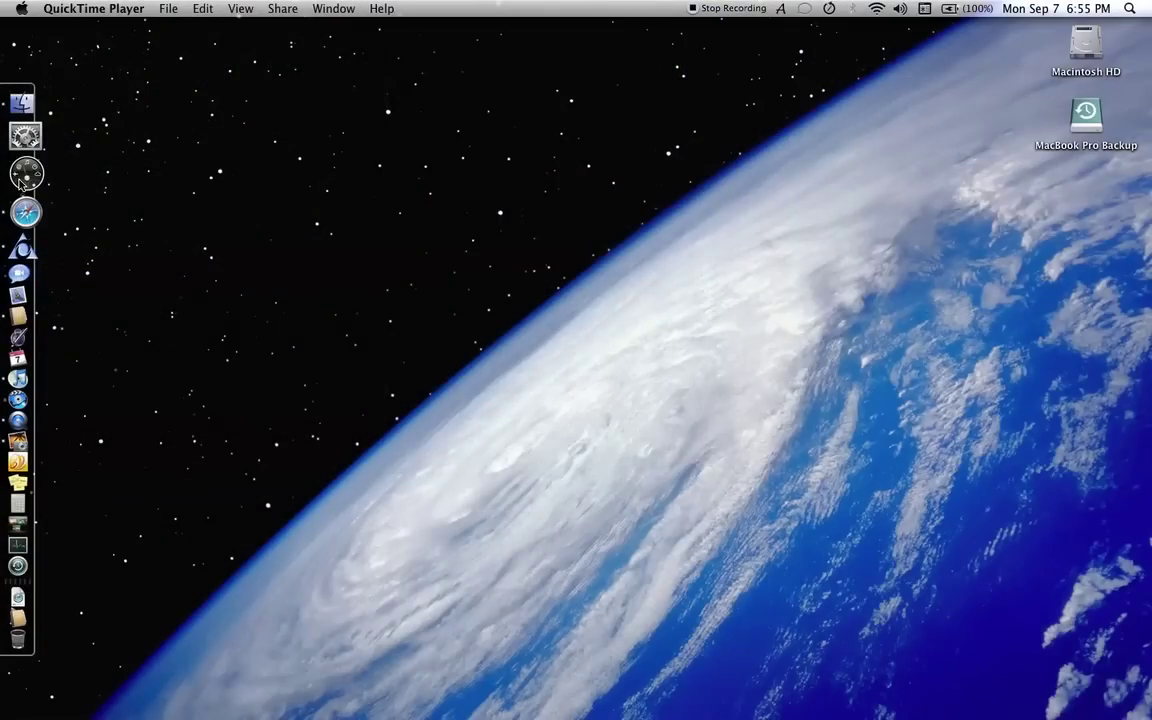
{"action": "left_click", "coordinate": [20, 182]}
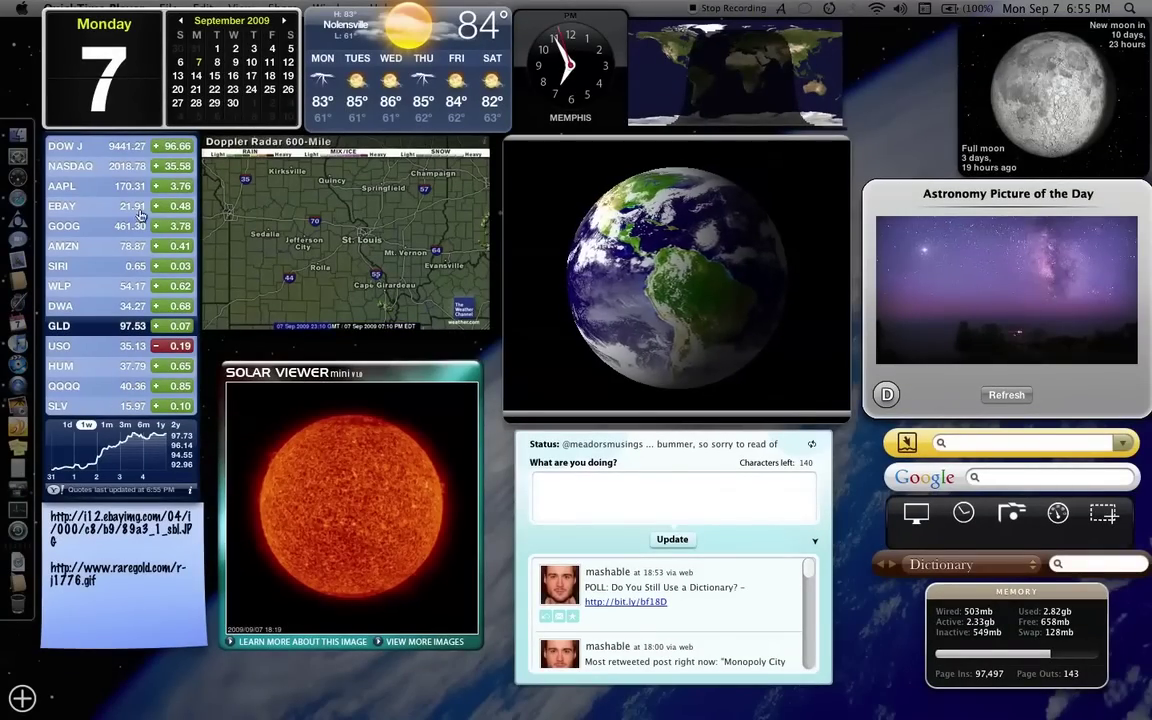
{"action": "left_click", "coordinate": [20, 79]}
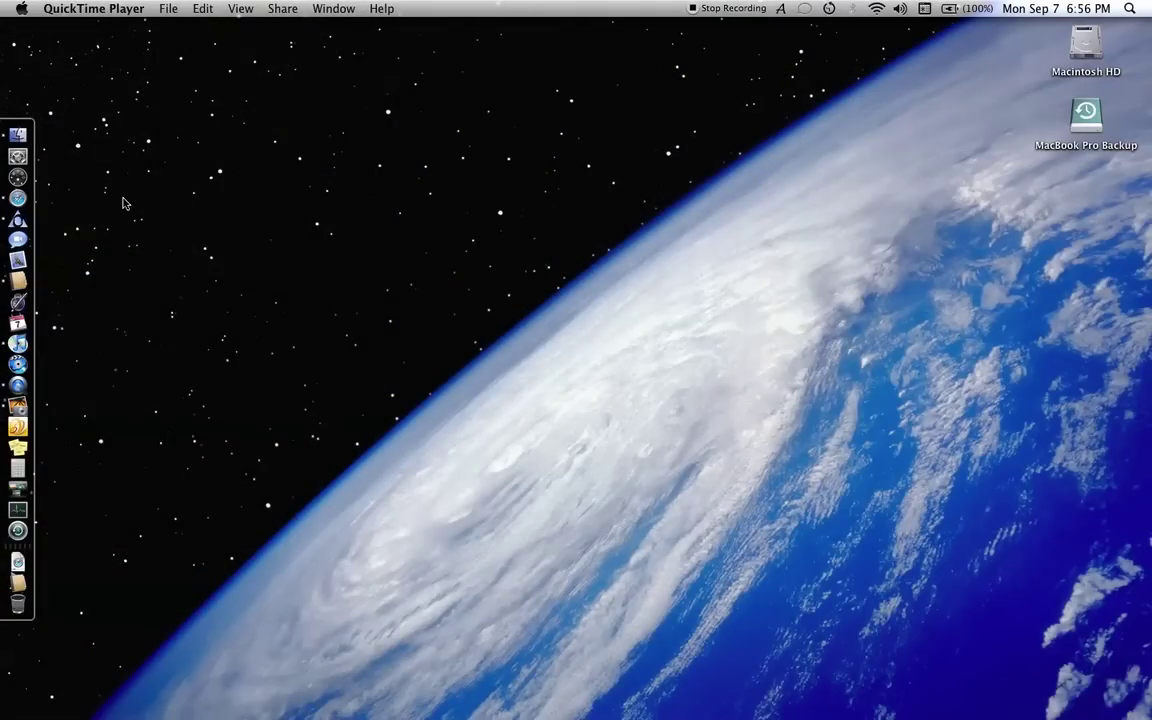
{"action": "key", "text": "F12"}
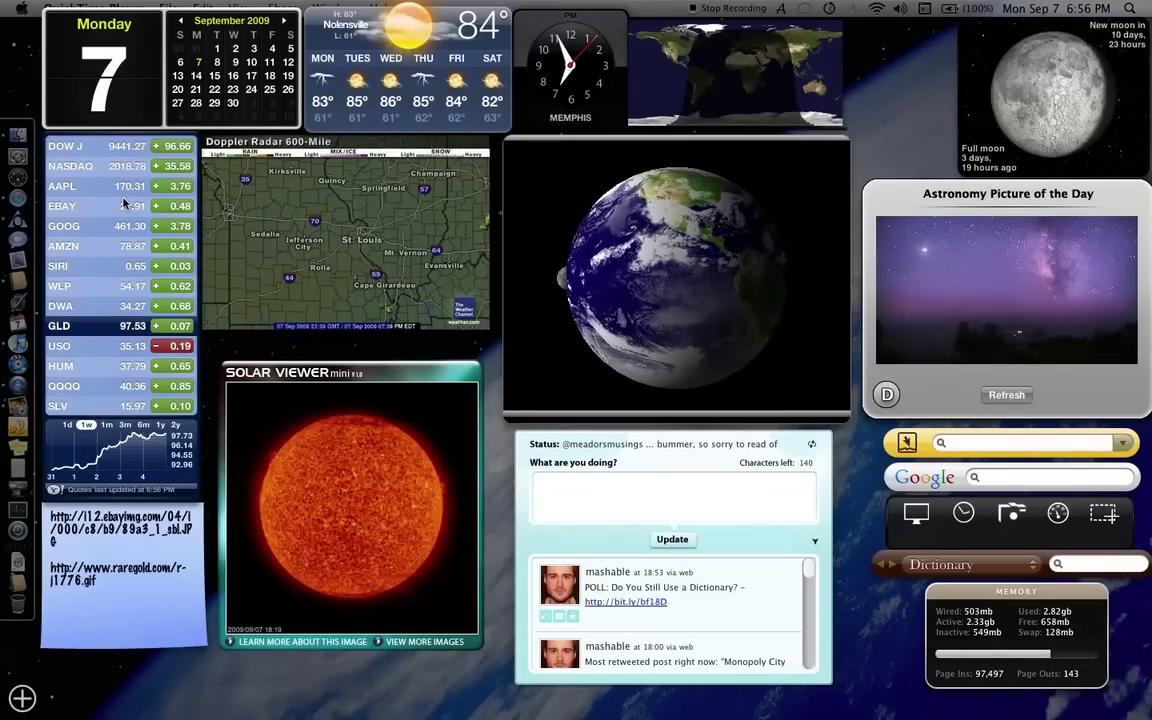
{"action": "key", "text": "F12"}
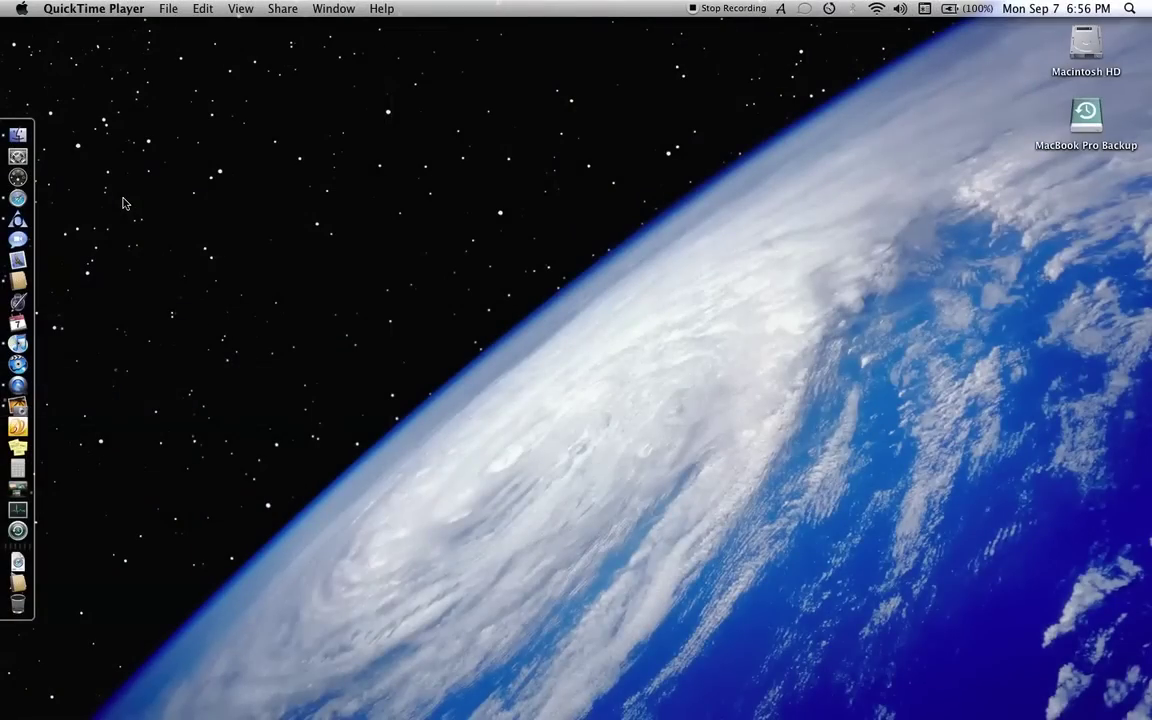
Open the Dashboard and activate the search fields of the Google widget and the Dictionary widget in turn
{"action": "key", "text": "F12"}
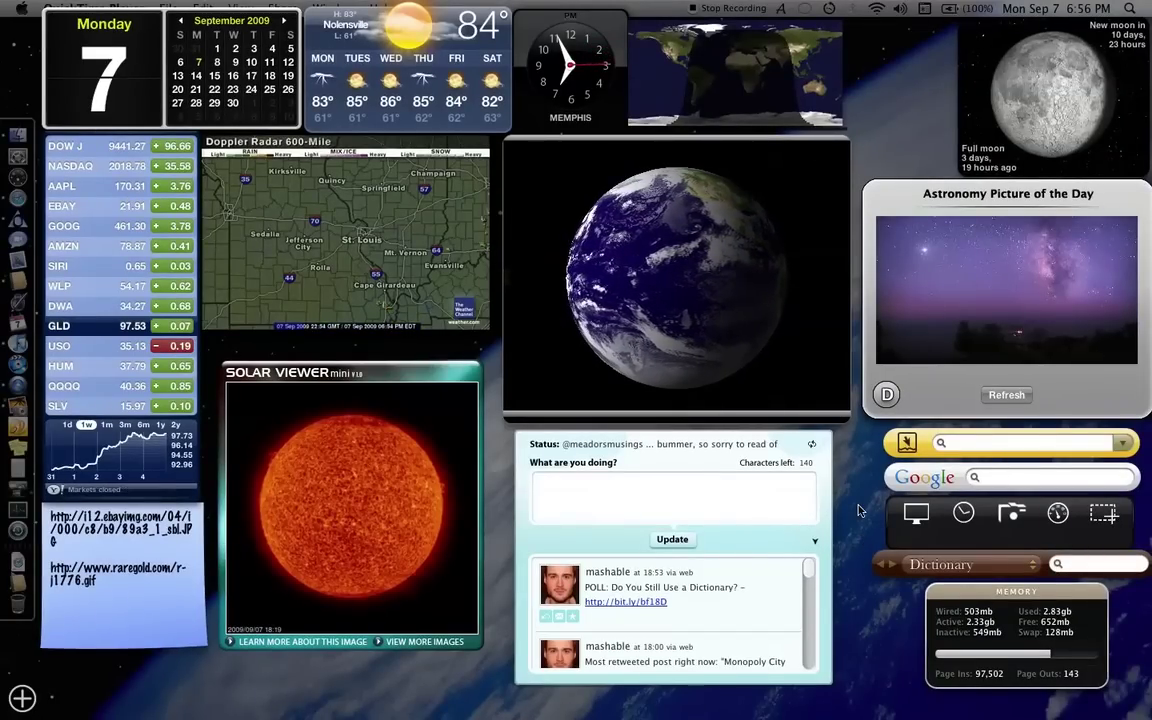
{"action": "left_click", "coordinate": [1015, 477]}
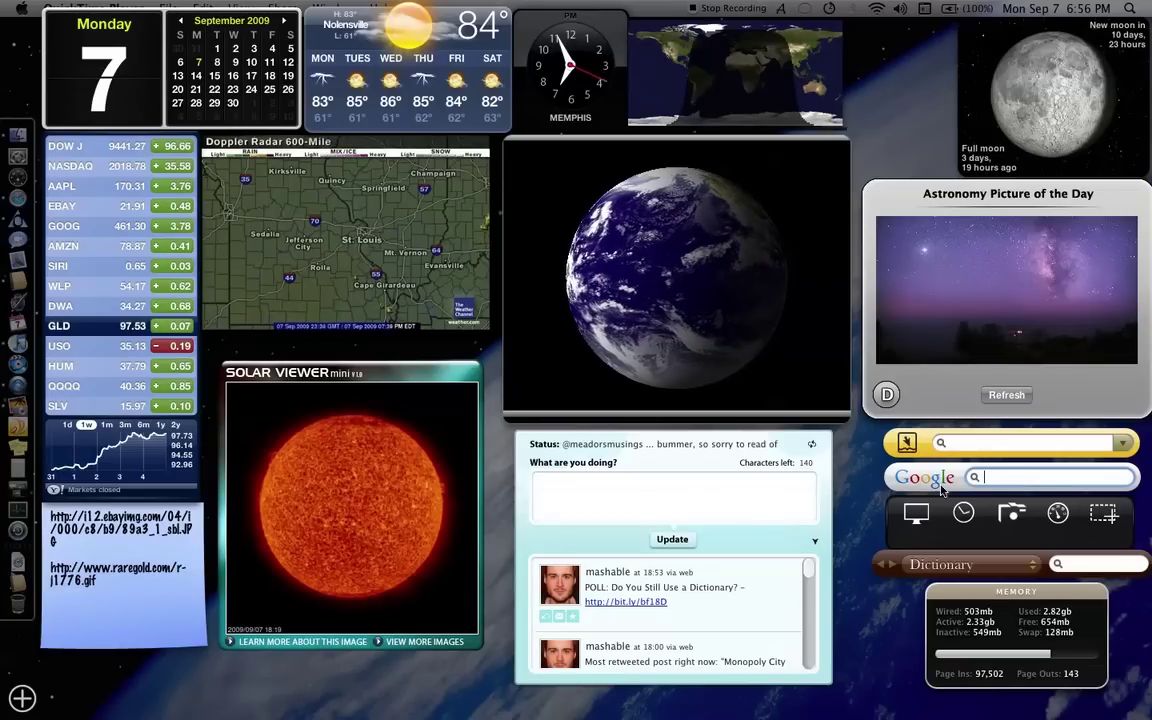
{"action": "left_click", "coordinate": [1064, 564]}
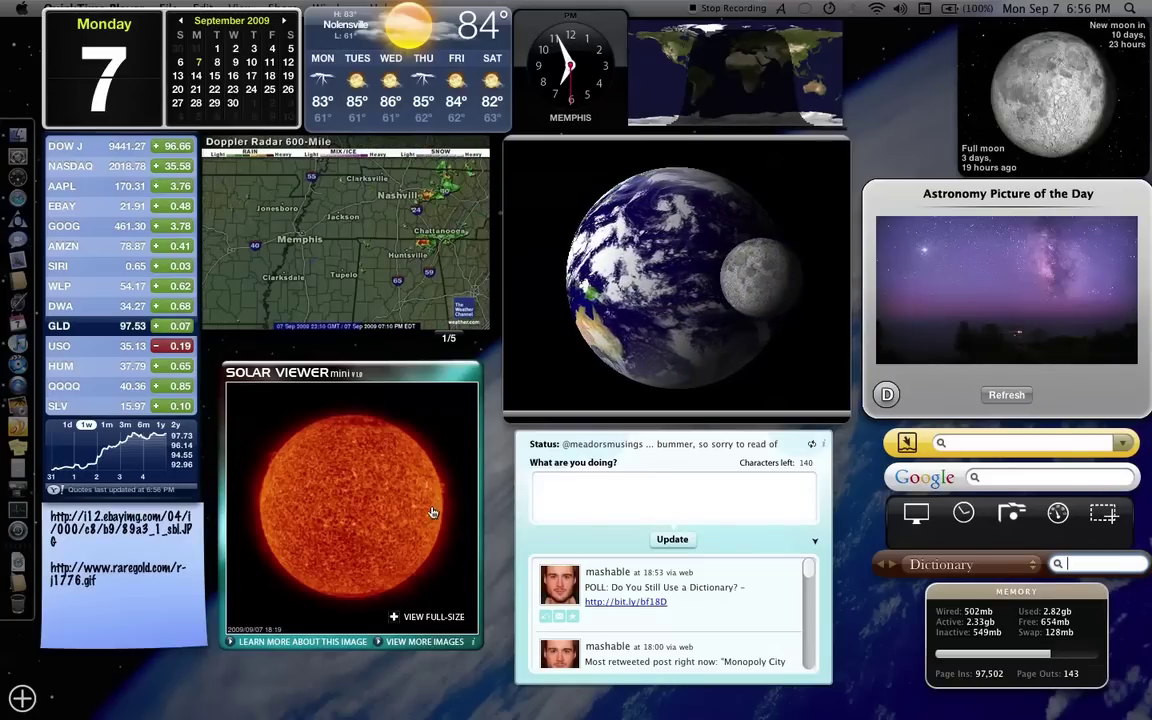
Reposition the Solar Viewer widget slightly down and to the left, and the Twitter status widget slightly down and to the right
{"action": "mouse_move", "coordinate": [432, 385]}
{"action": "left_mouse_down"}
{"action": "mouse_move", "coordinate": [421, 363]}
{"action": "mouse_move", "coordinate": [424, 392]}
{"action": "left_mouse_up"}
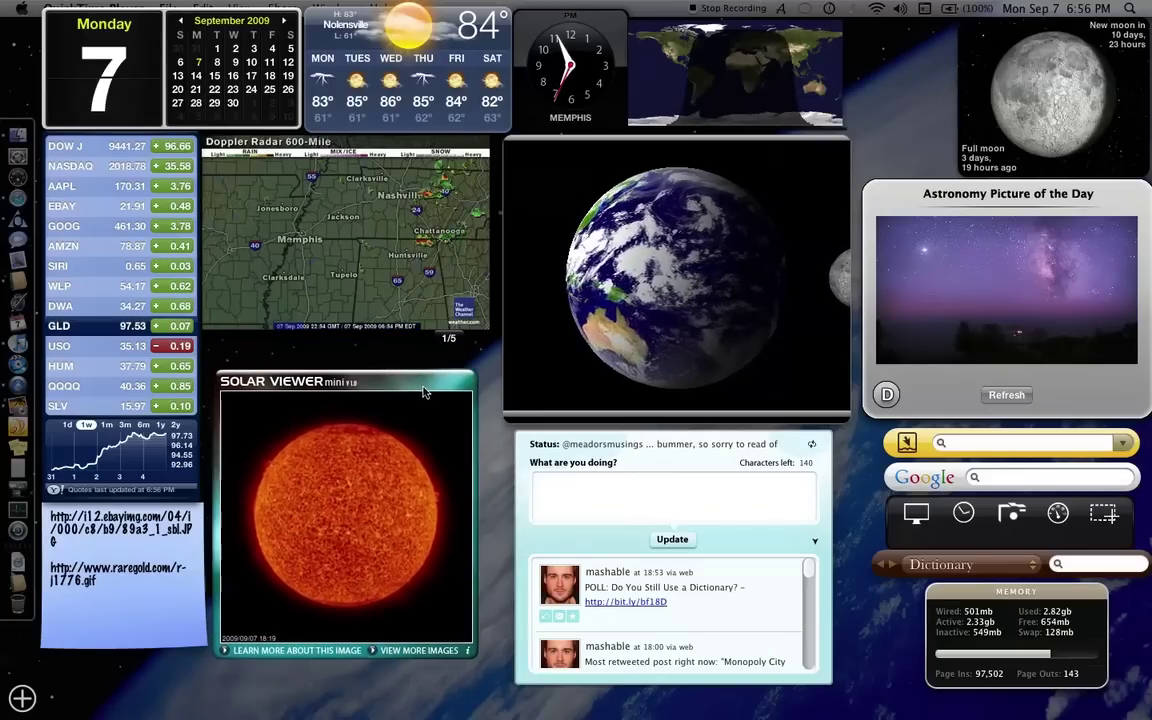
{"action": "mouse_move", "coordinate": [668, 452]}
{"action": "left_mouse_down"}
{"action": "mouse_move", "coordinate": [510, 266]}
{"action": "mouse_move", "coordinate": [670, 456]}
{"action": "left_mouse_up"}
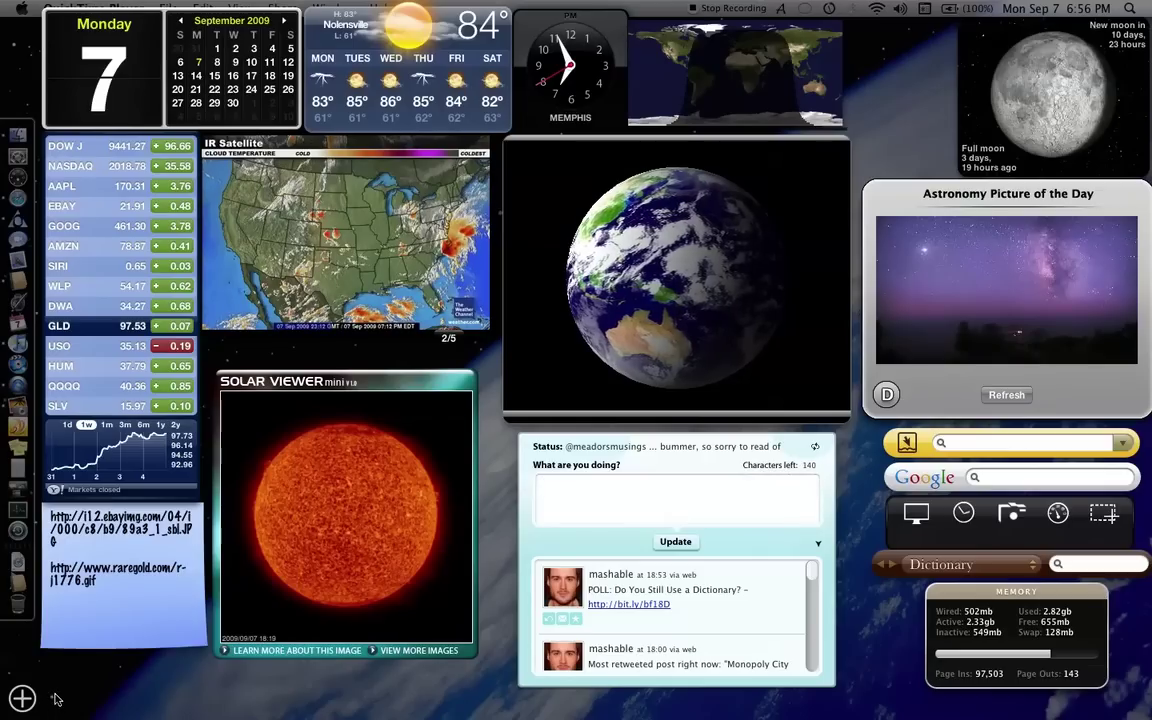
Look through all three pages of available Dashboard widgets and close the widget bar
{"action": "left_click", "coordinate": [22, 698]}
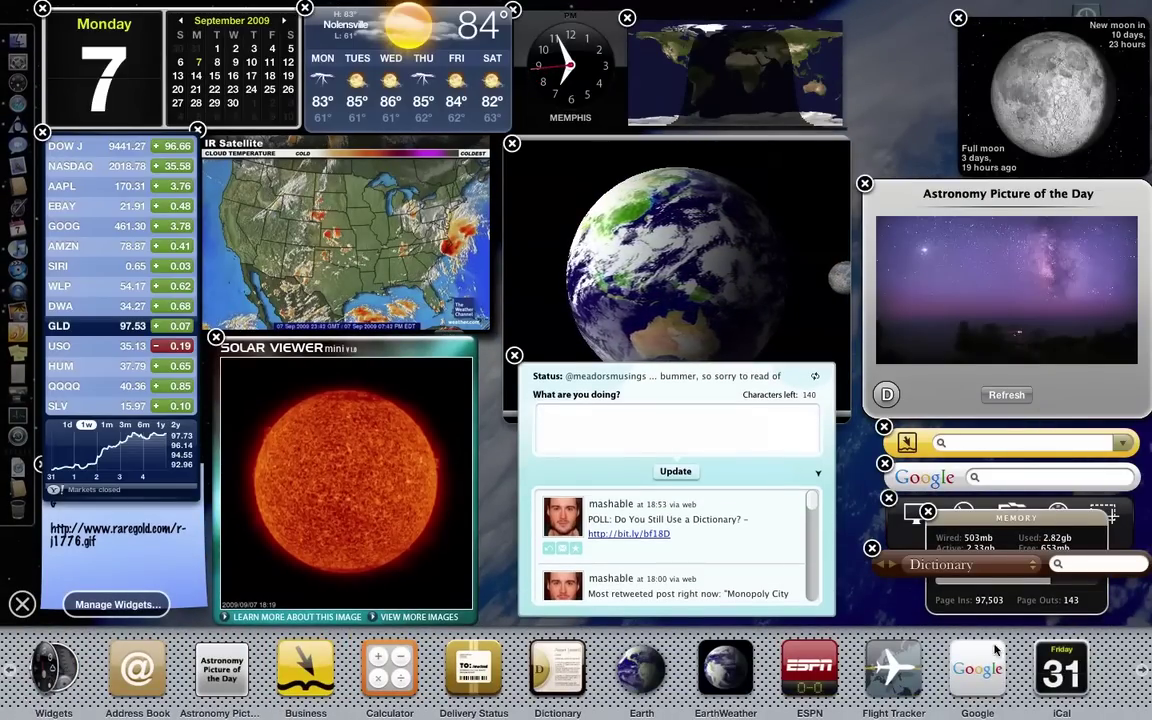
{"action": "left_click", "coordinate": [1141, 672]}
{"action": "left_click", "coordinate": [1141, 672]}
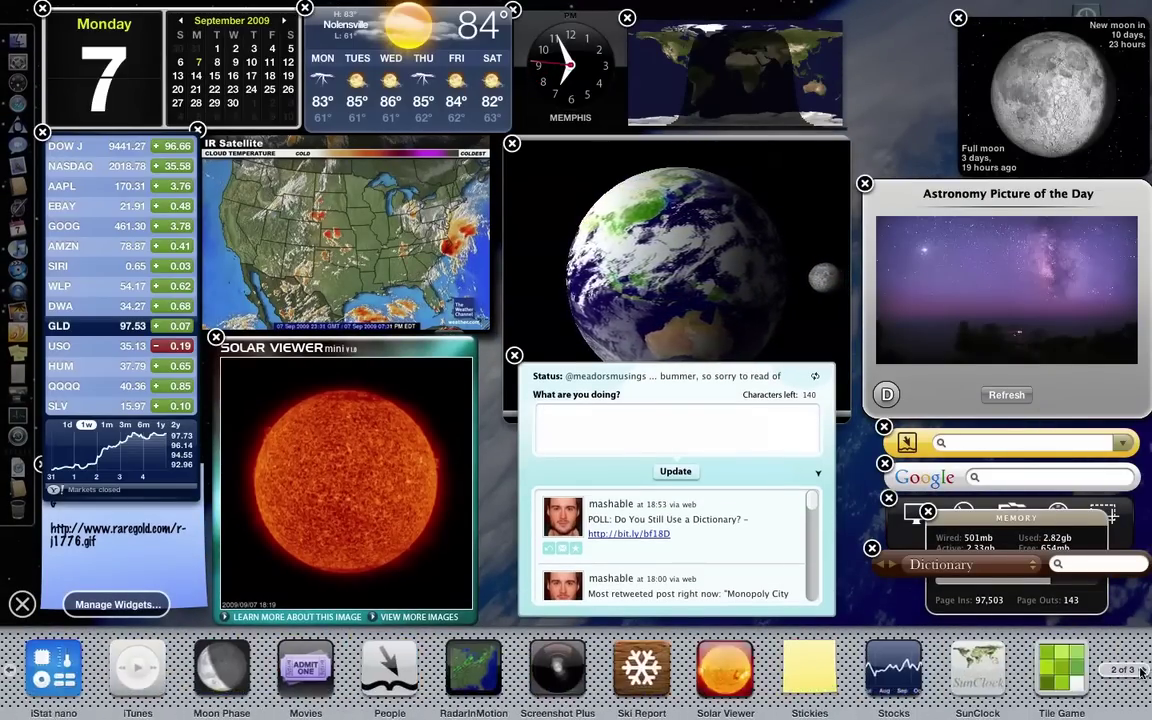
{"action": "left_click", "coordinate": [1141, 672]}
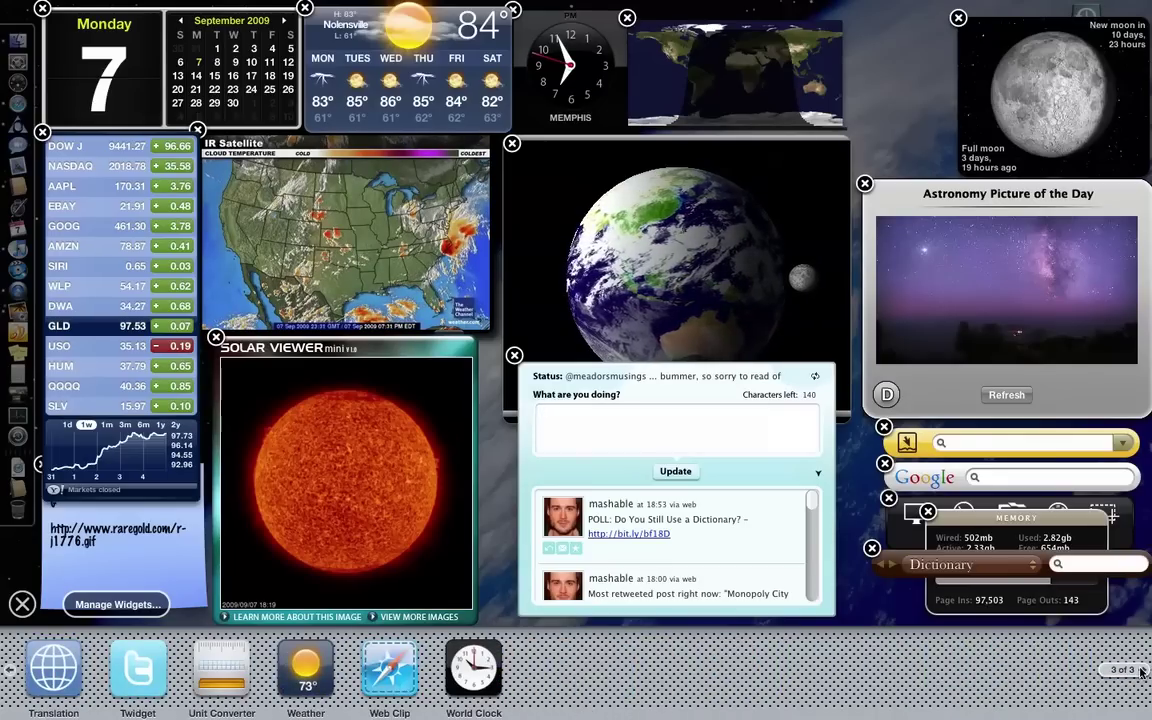
{"action": "left_click", "coordinate": [1141, 672]}
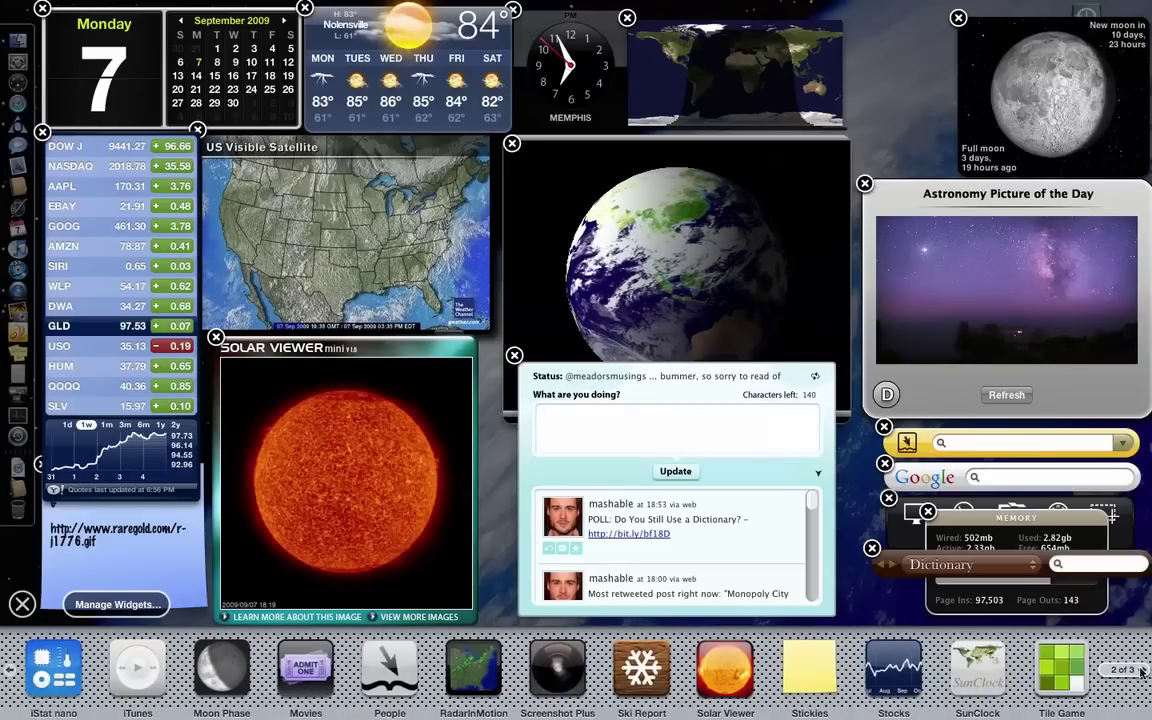
{"action": "left_click", "coordinate": [1141, 672]}
{"action": "left_click", "coordinate": [1141, 672]}
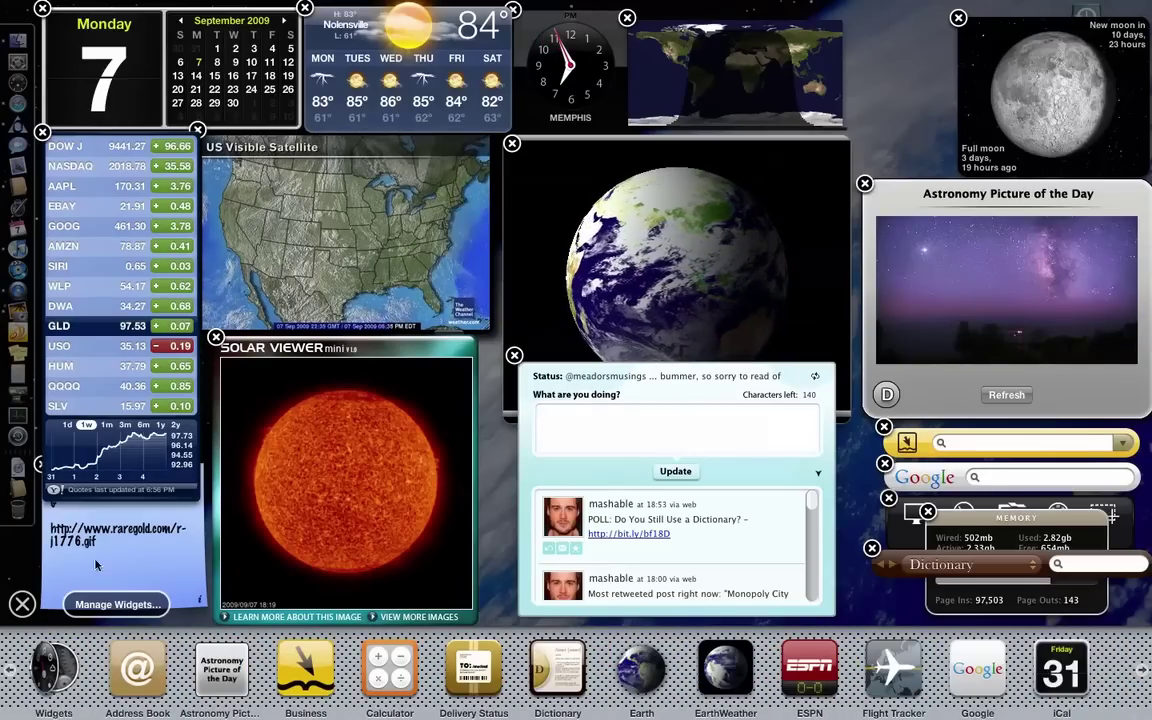
{"action": "left_click", "coordinate": [23, 605]}
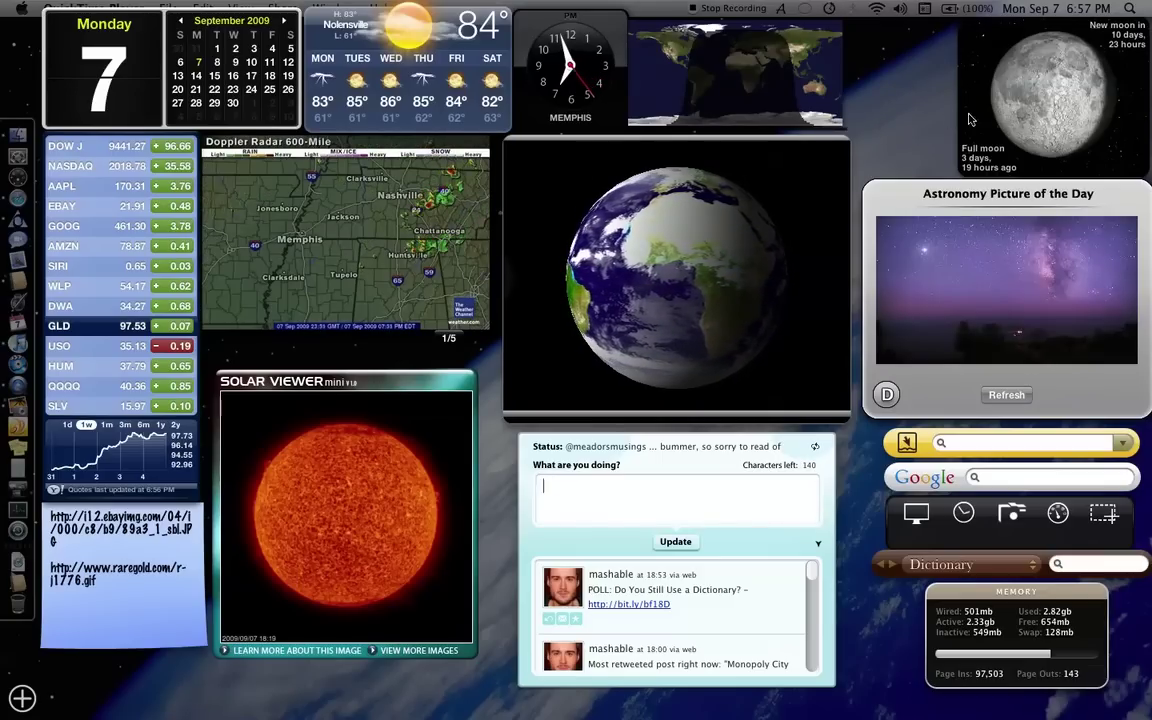
Read the description in the Astronomy Picture of the Day widget and return to its picture
{"action": "mouse_move", "coordinate": [993, 117]}
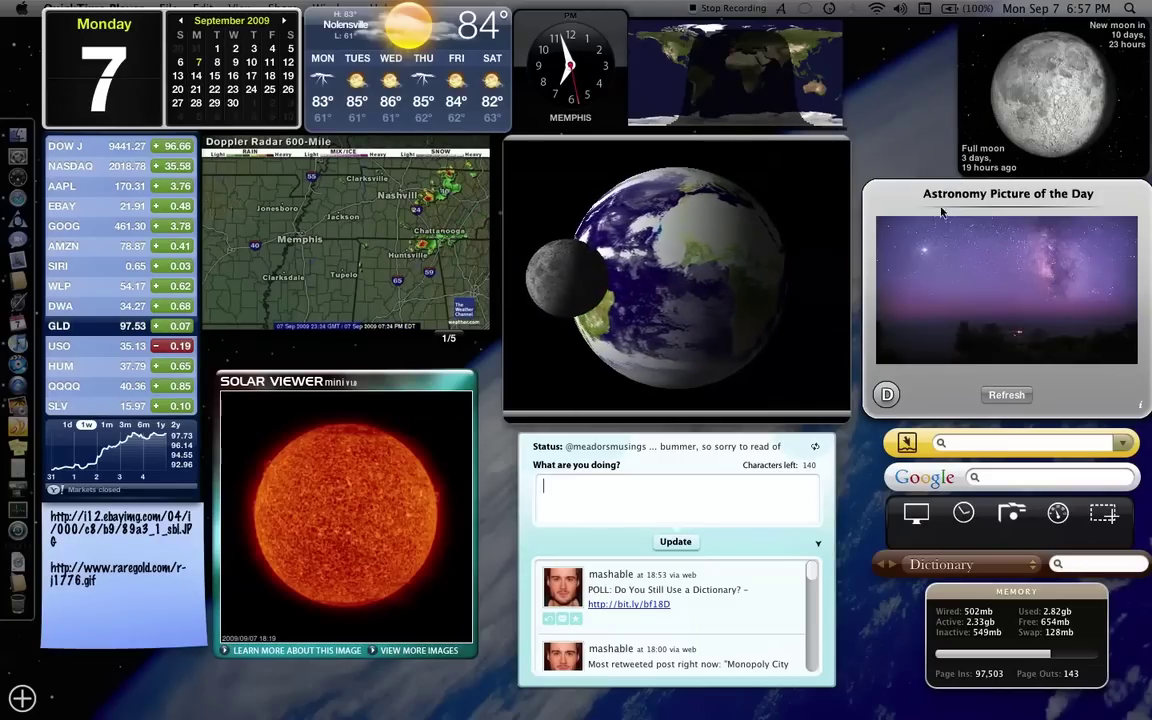
{"action": "mouse_move", "coordinate": [437, 381]}
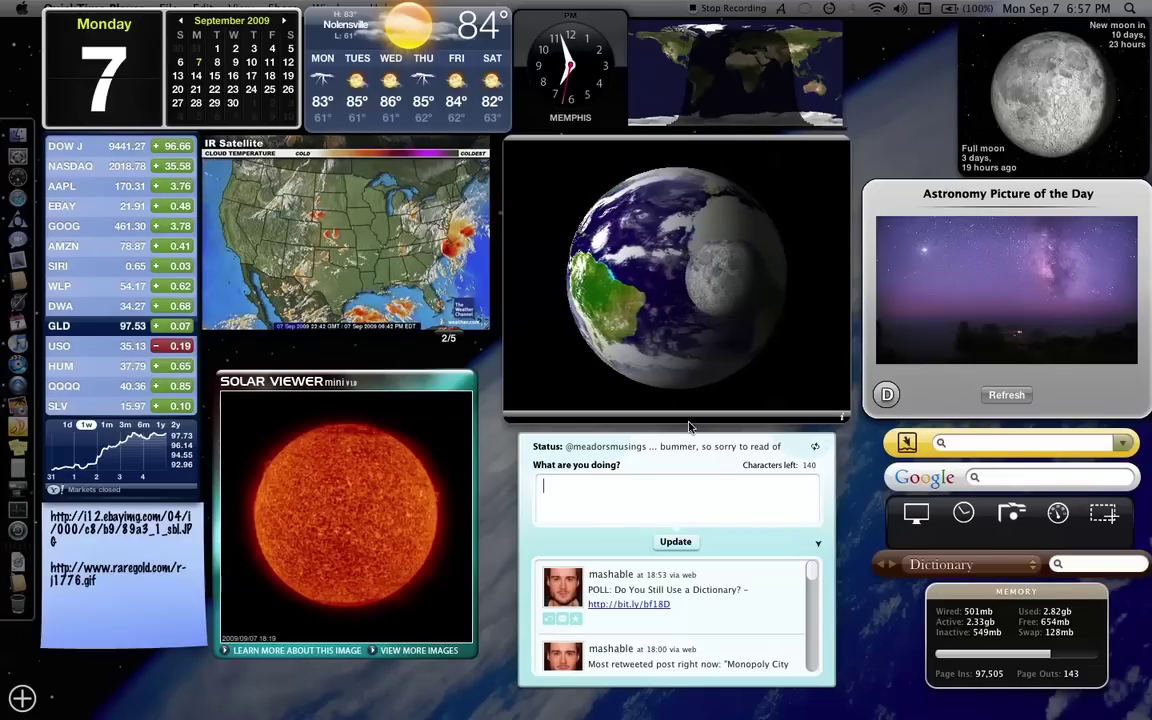
{"action": "mouse_move", "coordinate": [902, 237]}
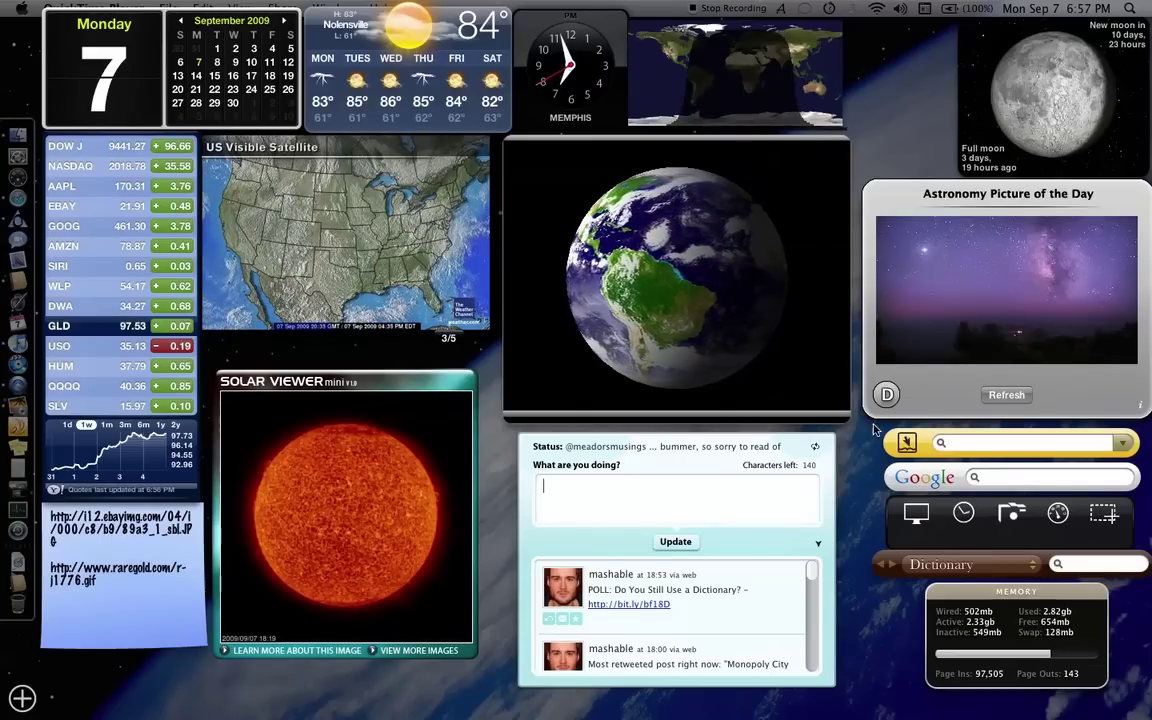
{"action": "left_click", "coordinate": [886, 394]}
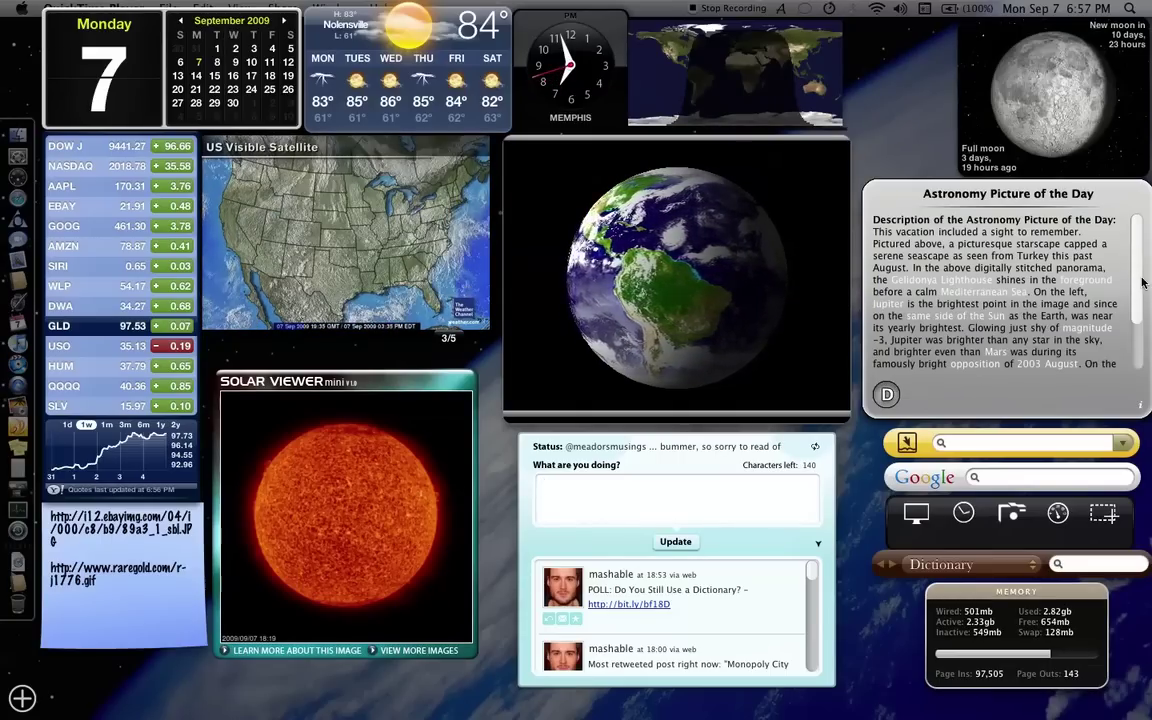
{"action": "scroll", "coordinate": [1138, 298], "scroll_direction": "down", "scroll_amount": 5}
{"action": "scroll", "coordinate": [1138, 298], "scroll_direction": "up", "scroll_amount": 5}
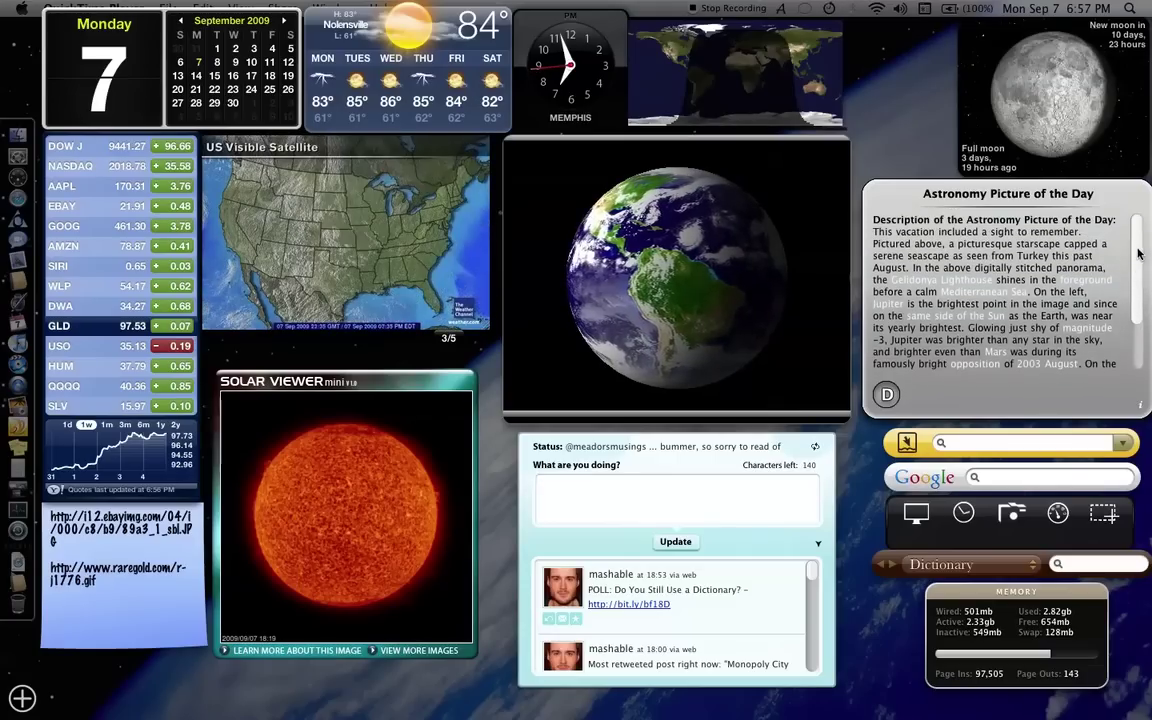
{"action": "left_click", "coordinate": [940, 340]}
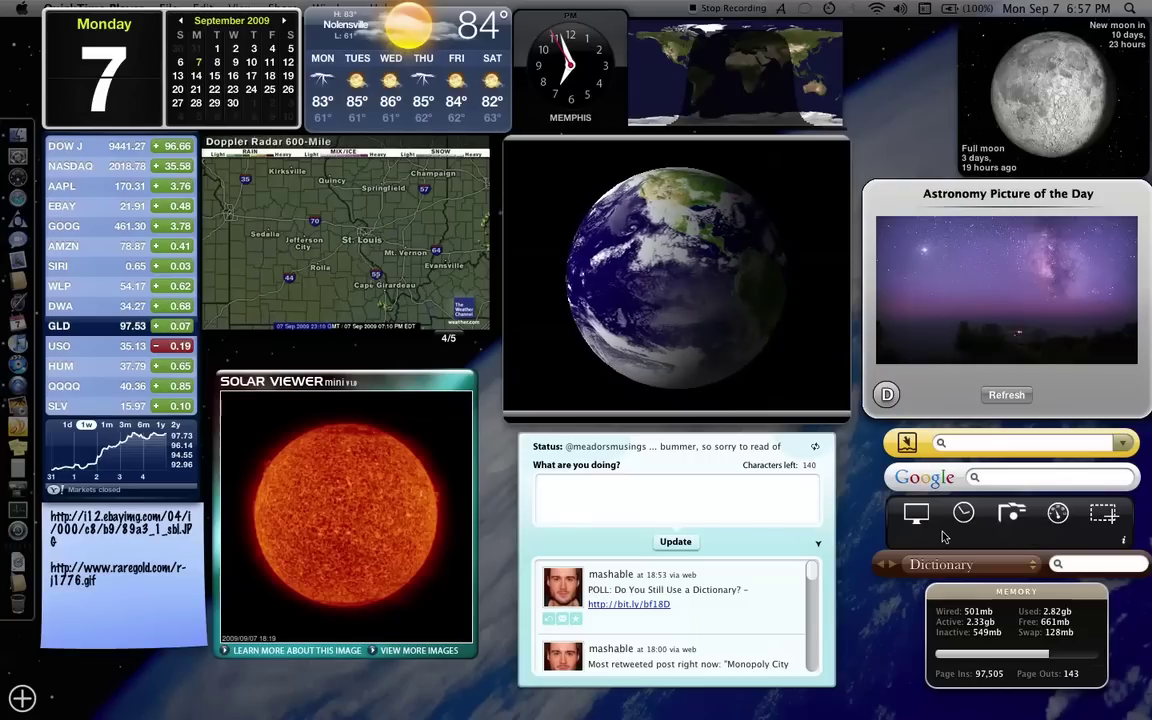
Switch the iStat nano widget from Memory to the Processes view
{"action": "left_click", "coordinate": [1010, 592]}
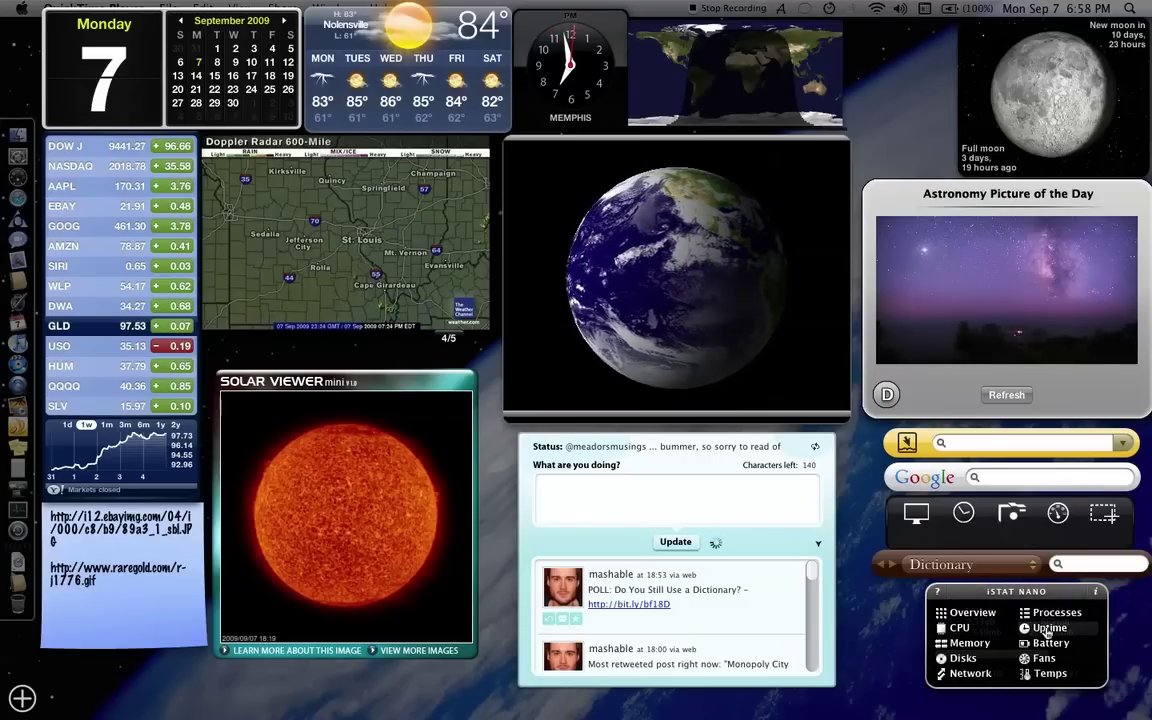
{"action": "left_click", "coordinate": [1050, 612]}
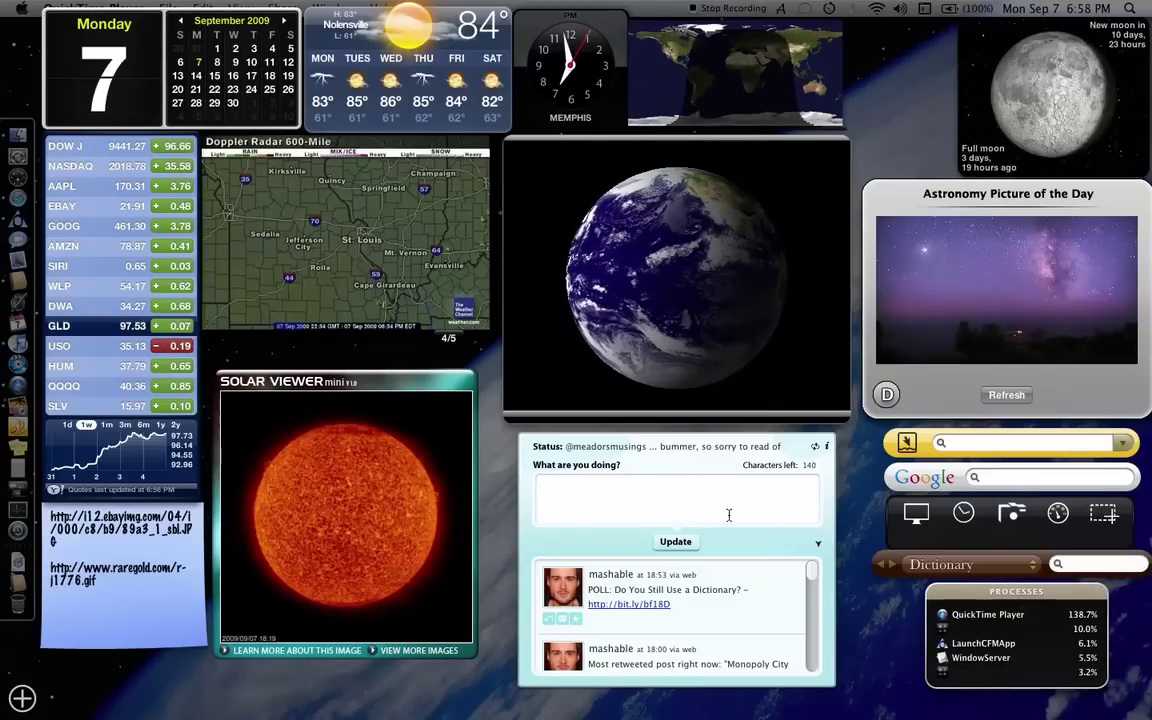
Scroll through the tweets in the Twitter widget down to the oldest ones and return to the newest
{"action": "left_click_drag", "start_coordinate": [812, 572], "coordinate": [812, 643]}
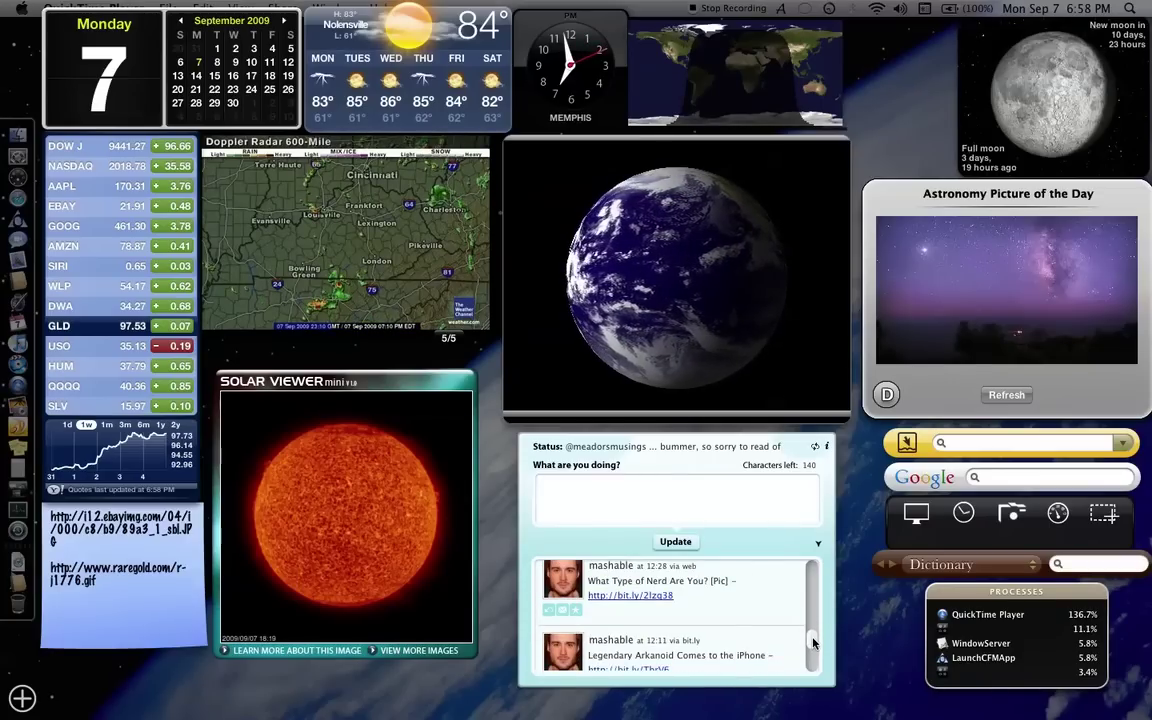
{"action": "left_click_drag", "start_coordinate": [812, 643], "coordinate": [812, 654]}
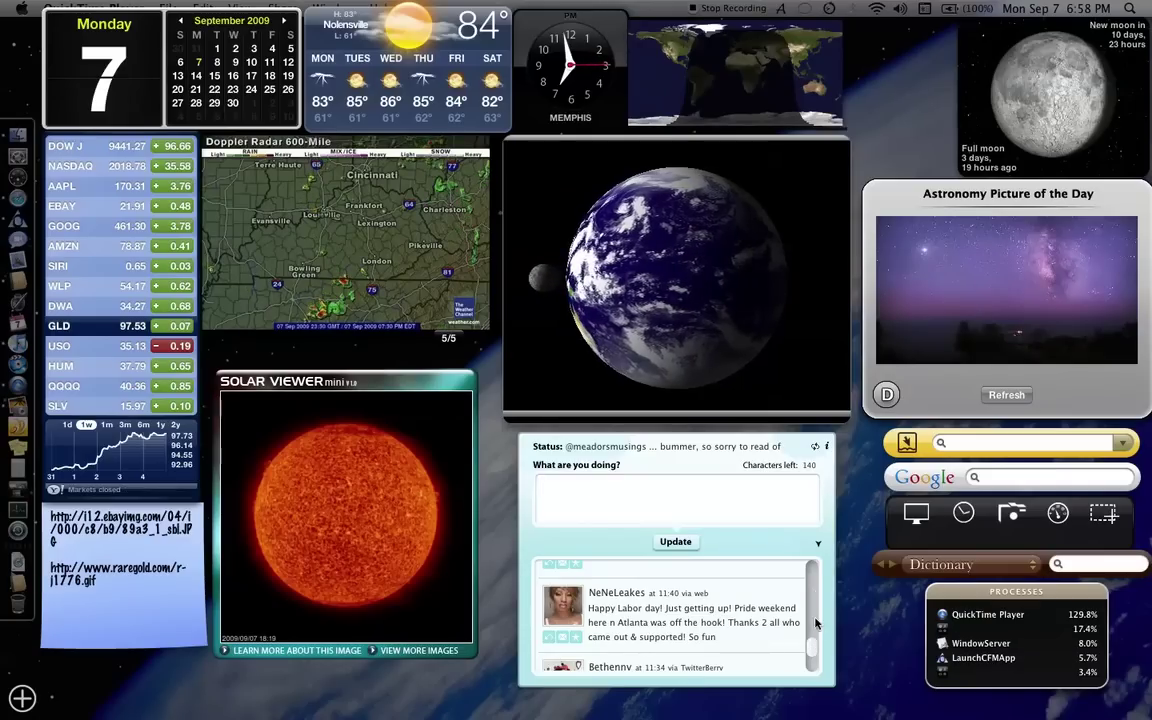
{"action": "scroll", "coordinate": [731, 574], "scroll_direction": "down", "scroll_amount": 3}
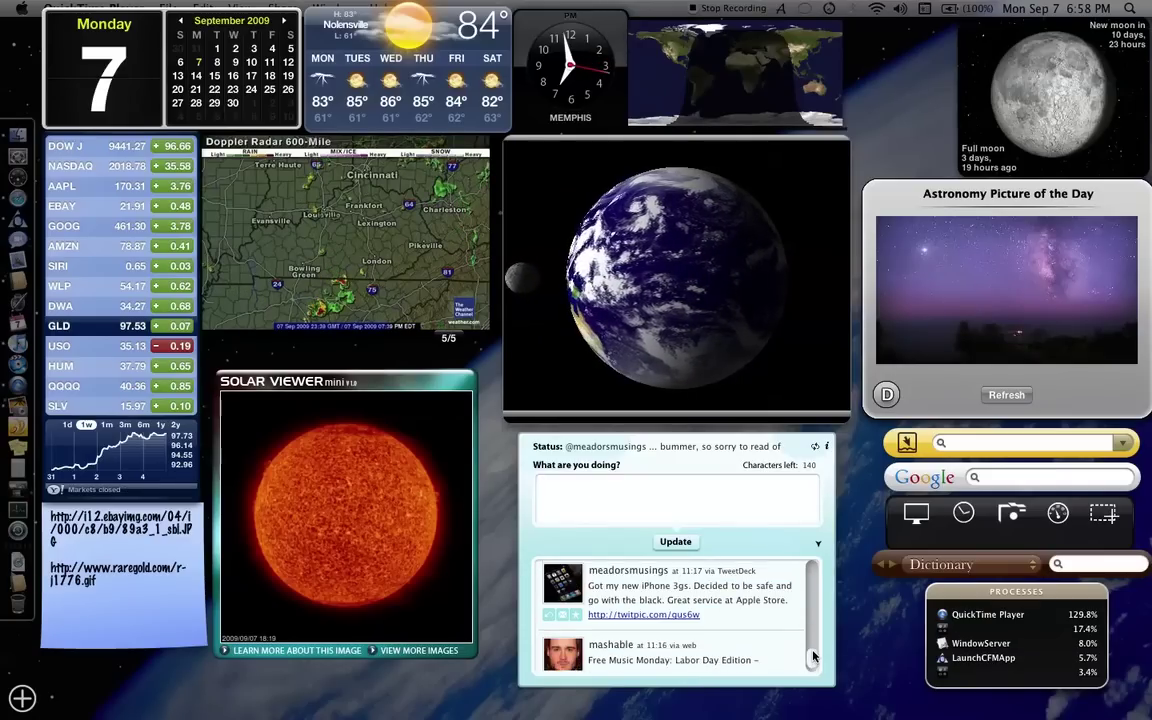
{"action": "left_click_drag", "start_coordinate": [813, 655], "coordinate": [813, 540]}
{"action": "mouse_move", "coordinate": [368, 419]}
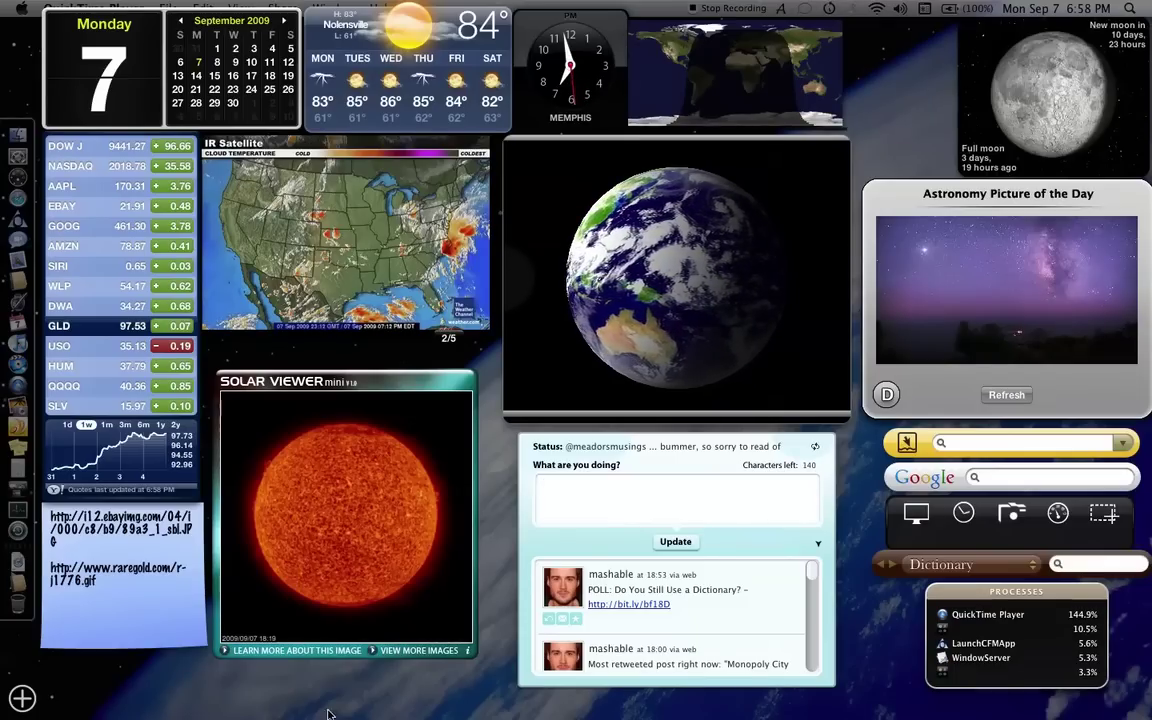
Look through the additional sun images and the current image's description in the Solar Viewer mini widget, closing both sections
{"action": "left_click", "coordinate": [373, 651]}
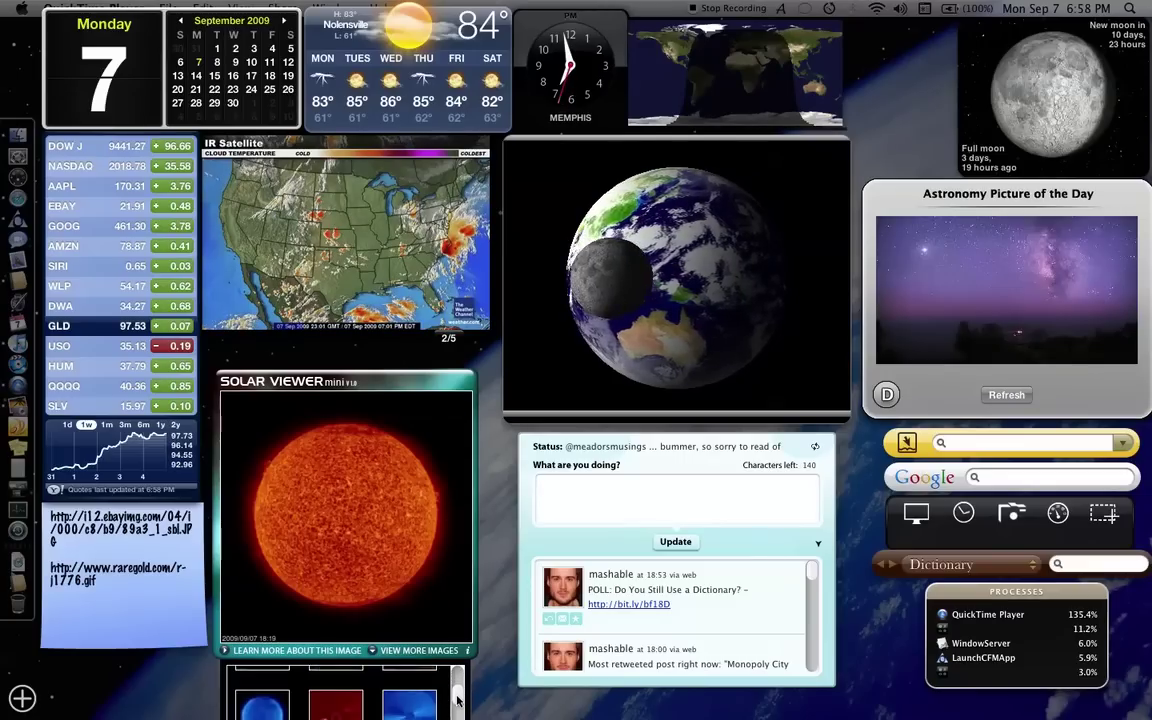
{"action": "scroll", "coordinate": [457, 700], "scroll_direction": "down", "scroll_amount": 3}
{"action": "scroll", "coordinate": [457, 712], "scroll_direction": "down", "scroll_amount": 1}
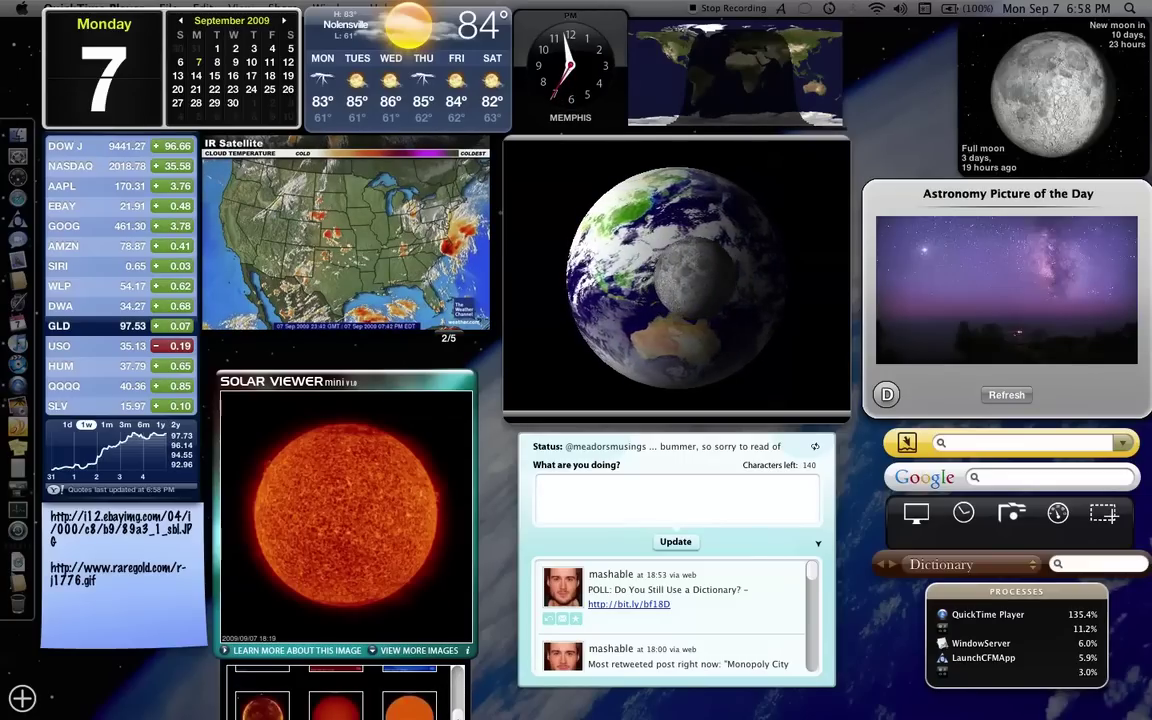
{"action": "scroll", "coordinate": [410, 700], "scroll_direction": "up", "scroll_amount": 4}
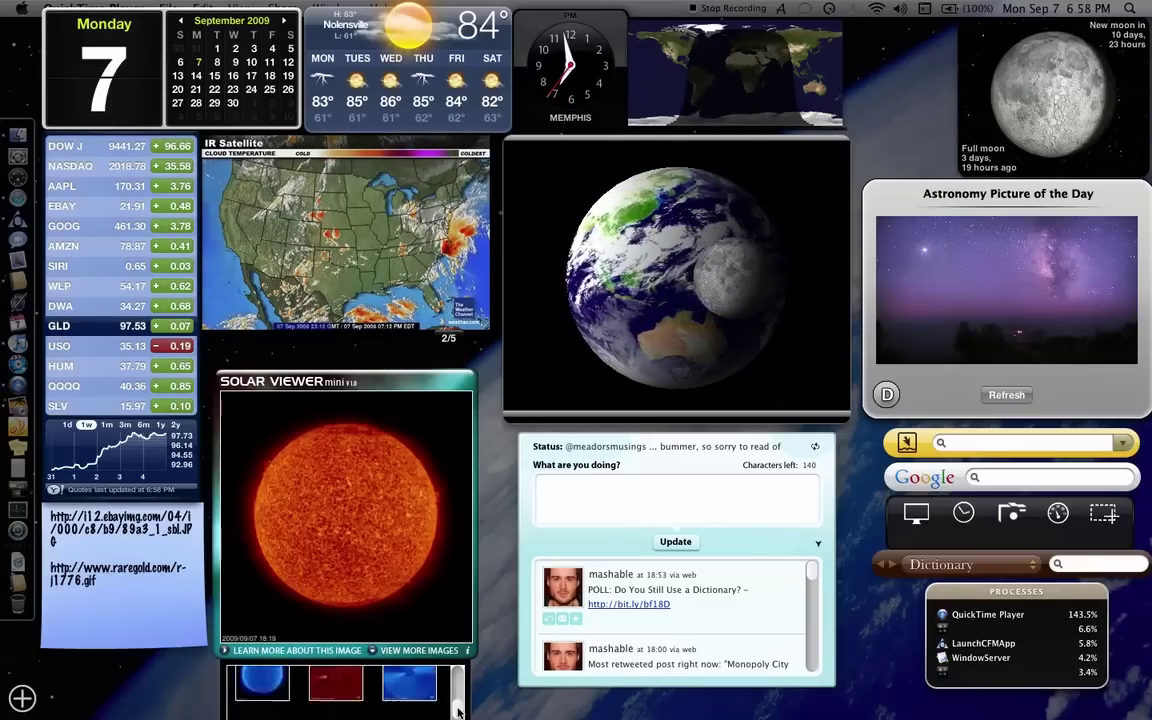
{"action": "left_click", "coordinate": [401, 656]}
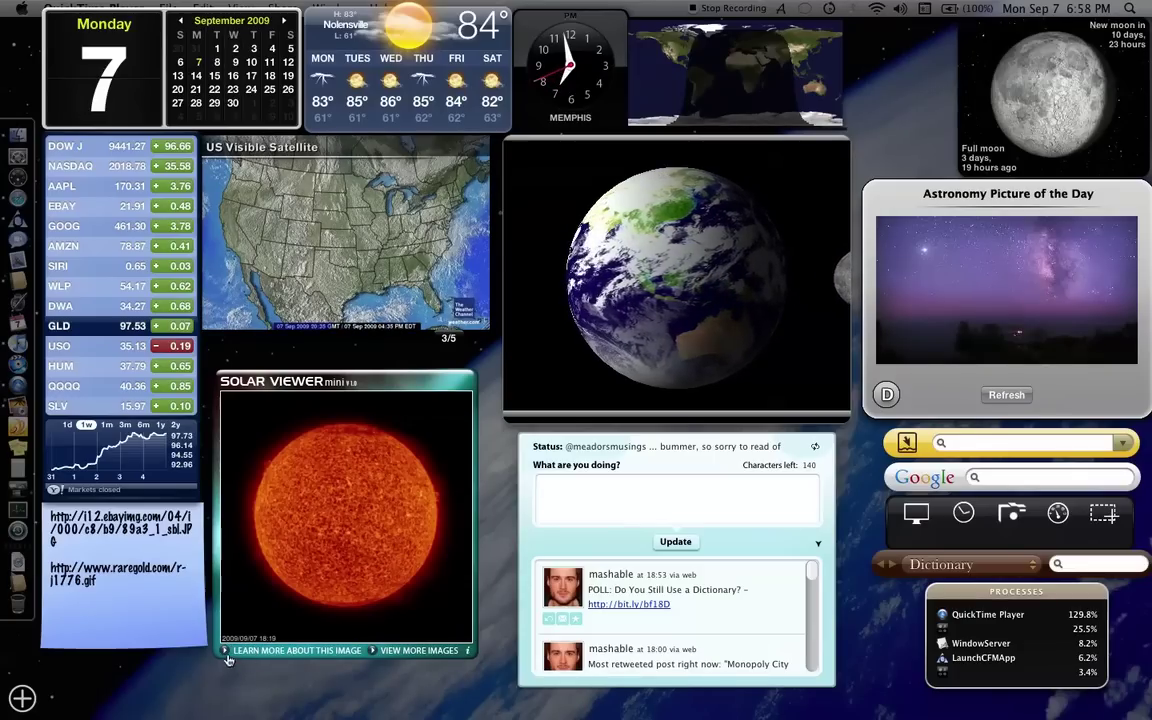
{"action": "left_click", "coordinate": [226, 650]}
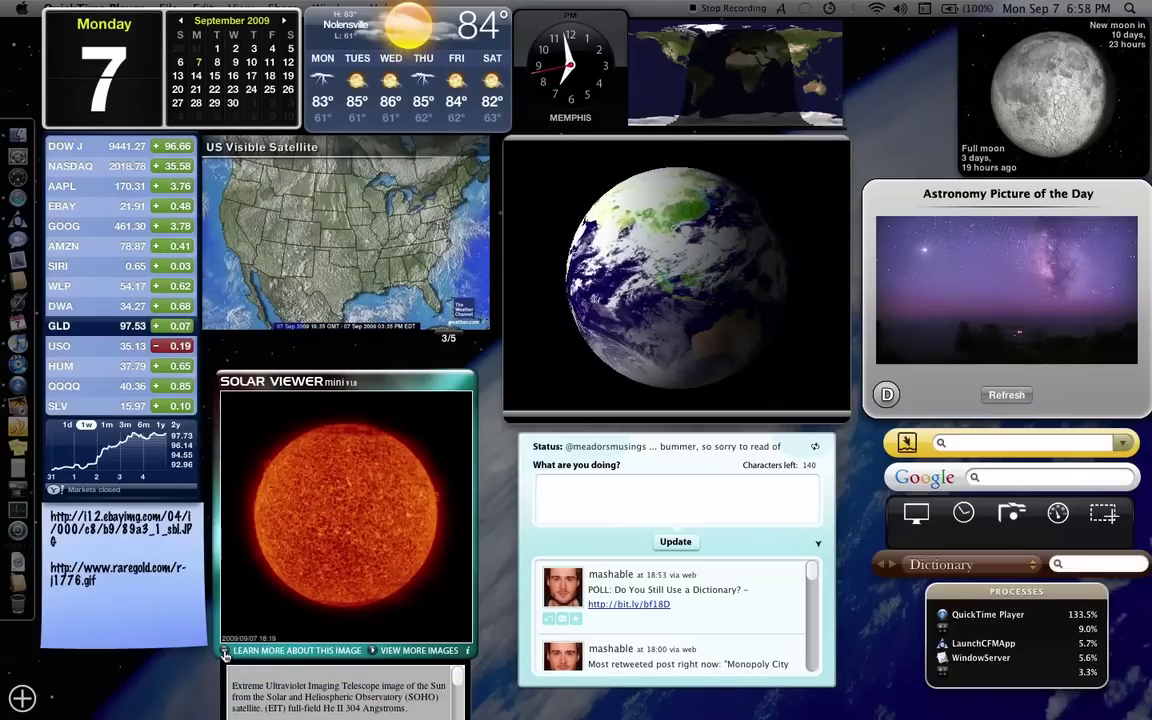
{"action": "left_click", "coordinate": [226, 650]}
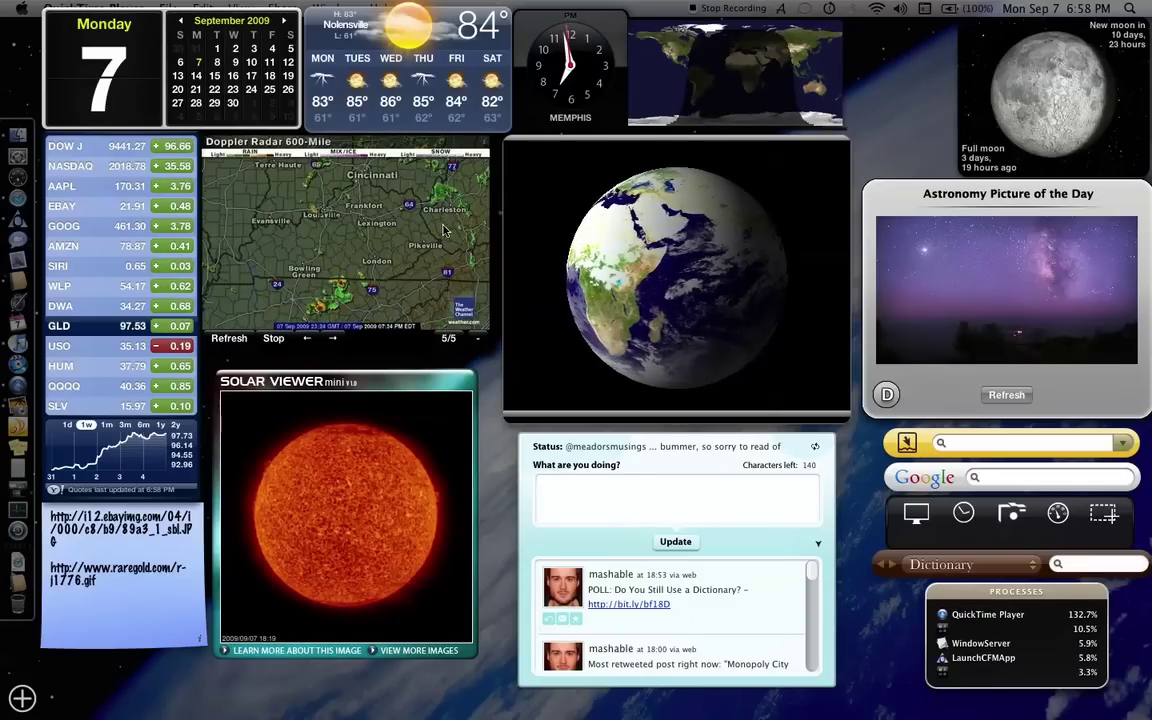
Examine the Doppler radar maps in the weather map widget
{"action": "mouse_move", "coordinate": [357, 208]}
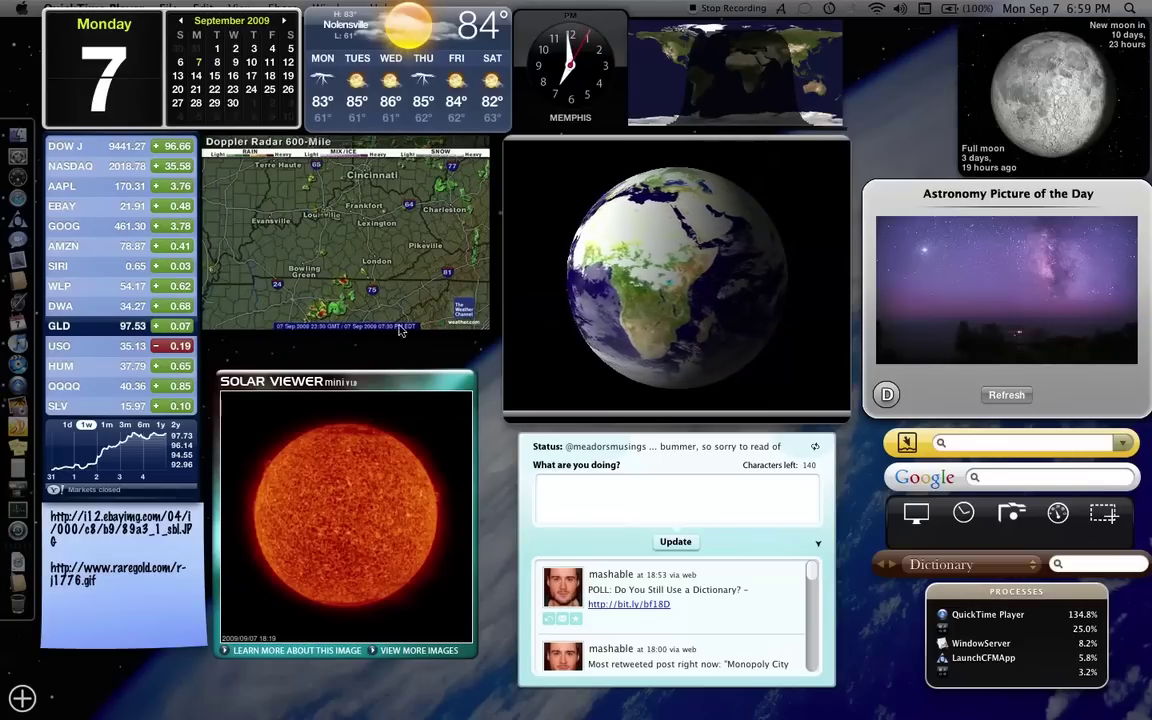
{"action": "mouse_move", "coordinate": [402, 265]}
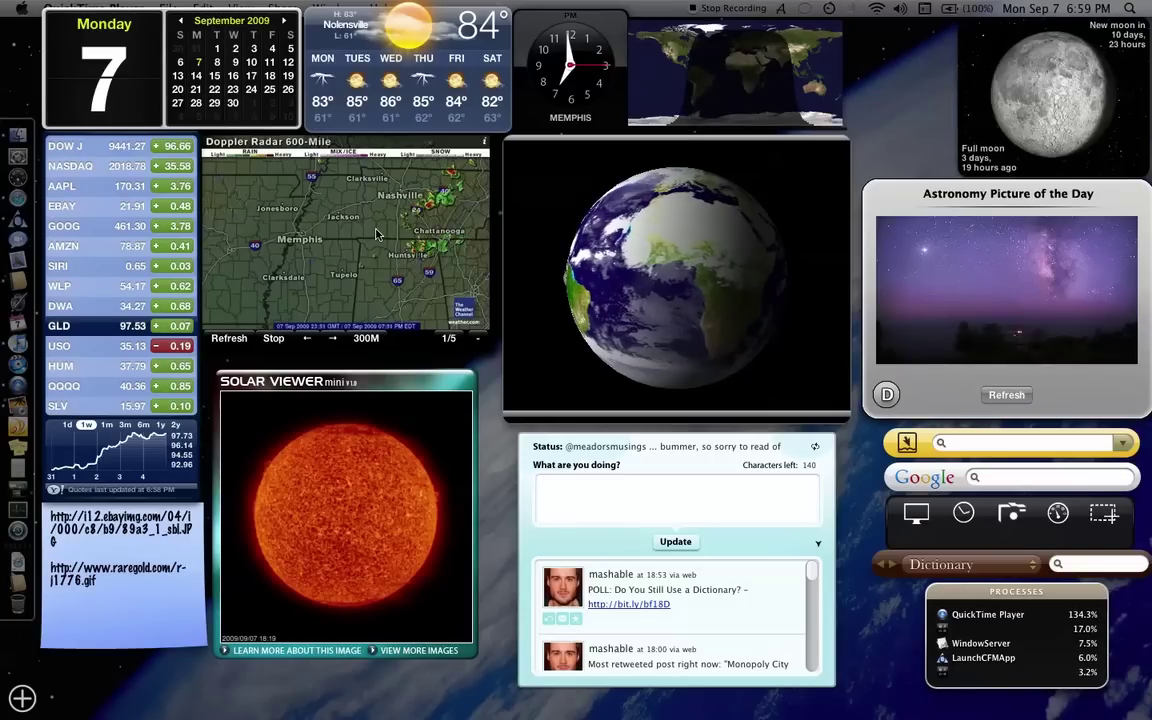
{"action": "left_click", "coordinate": [430, 207]}
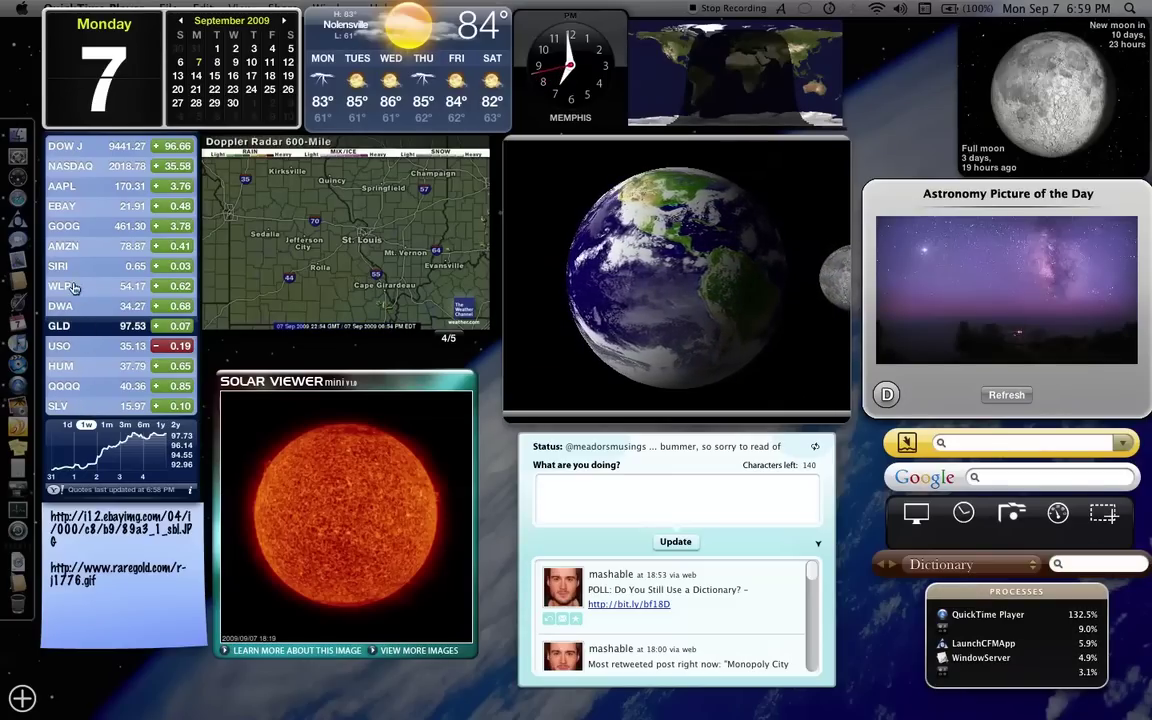
Show the AAPL chart in the Stocks widget over one day and over two years
{"action": "left_click", "coordinate": [77, 187]}
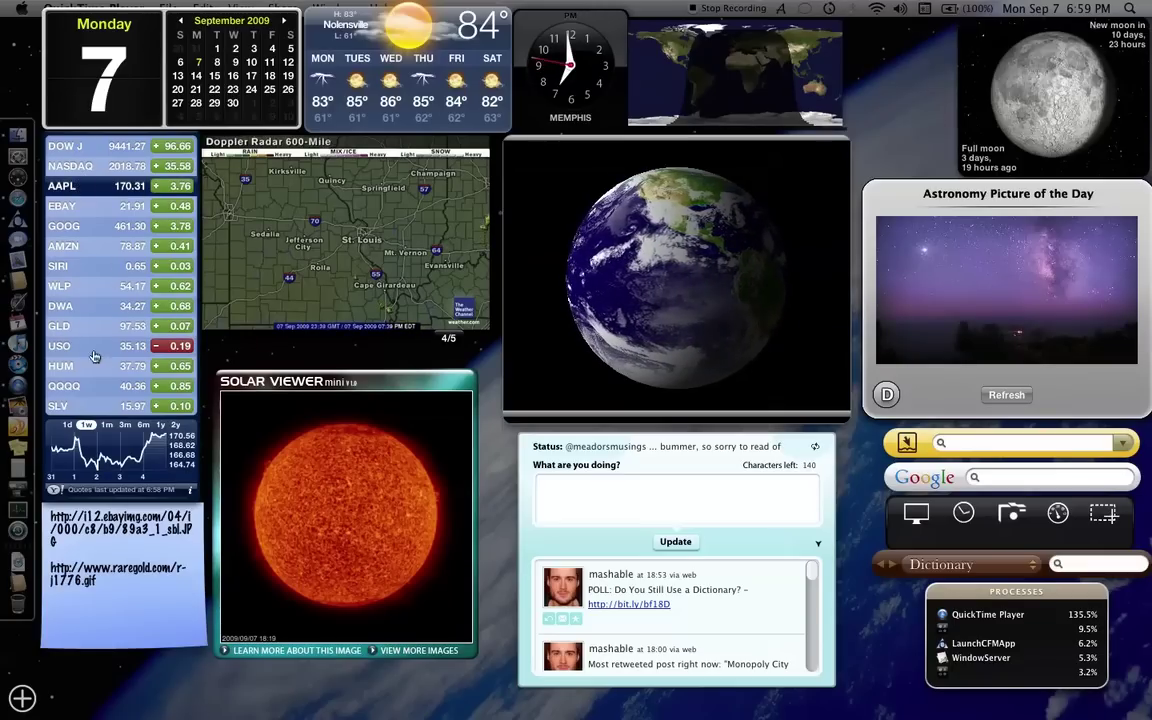
{"action": "left_click", "coordinate": [69, 426]}
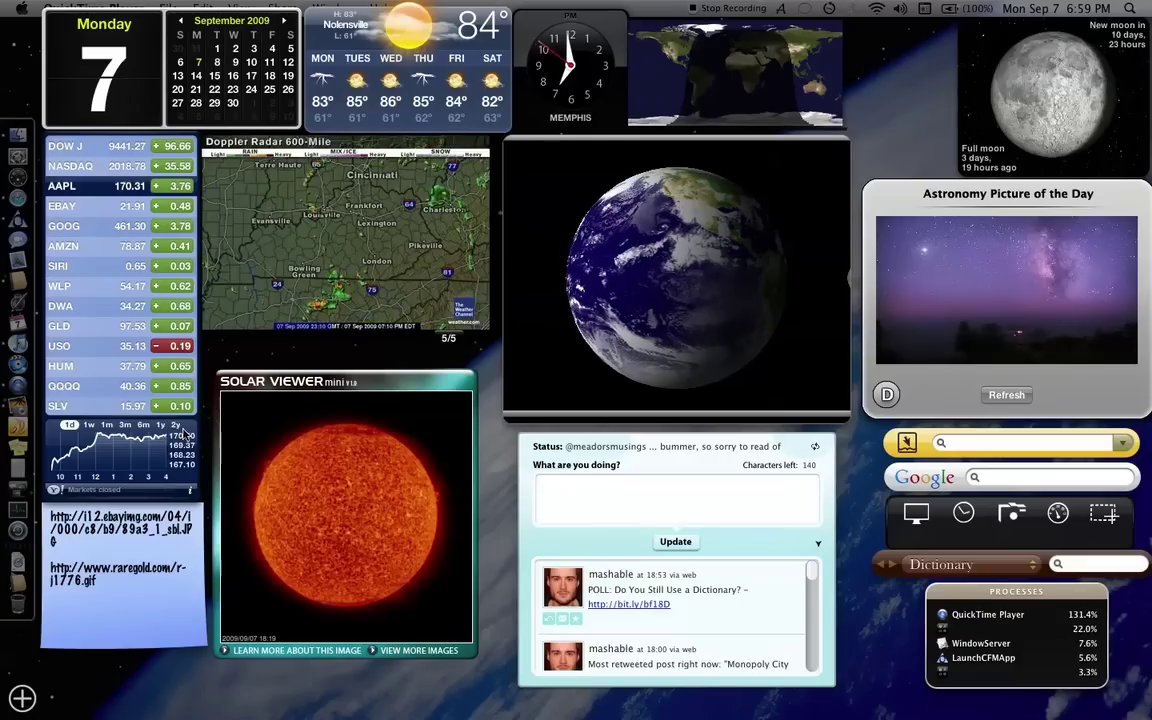
{"action": "left_click", "coordinate": [175, 426]}
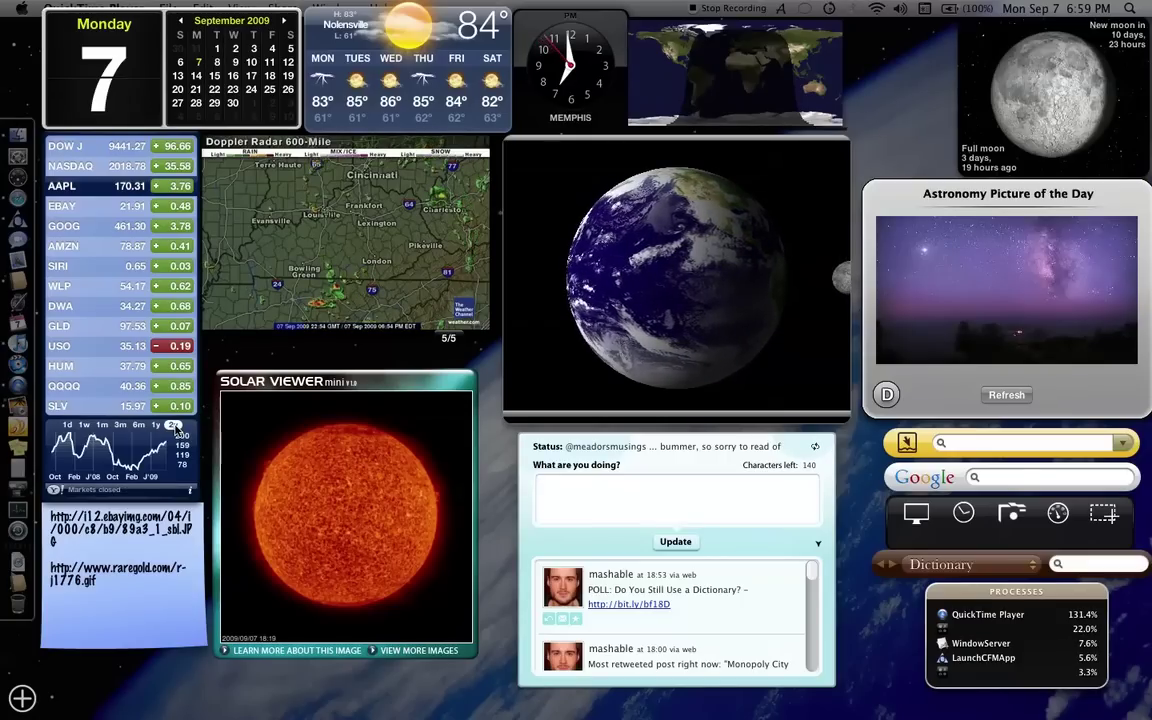
Select the DWA stock and switch the price changes to percentages and back to points
{"action": "left_click", "coordinate": [98, 308]}
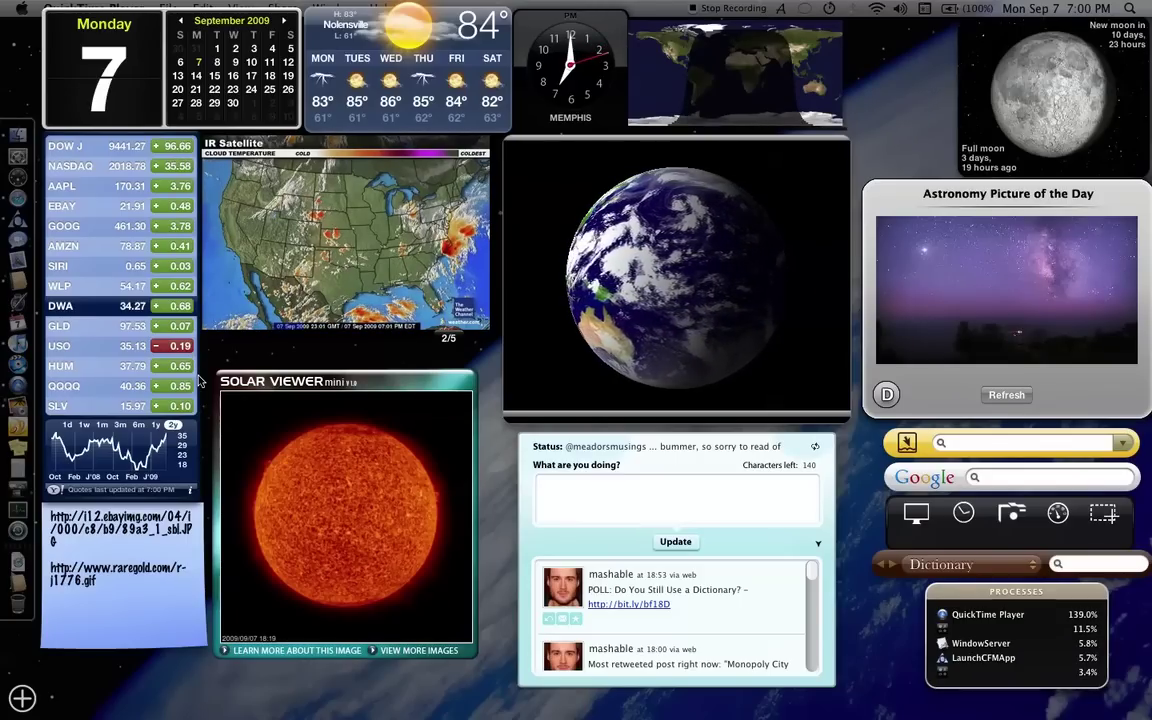
{"action": "left_click", "coordinate": [186, 267]}
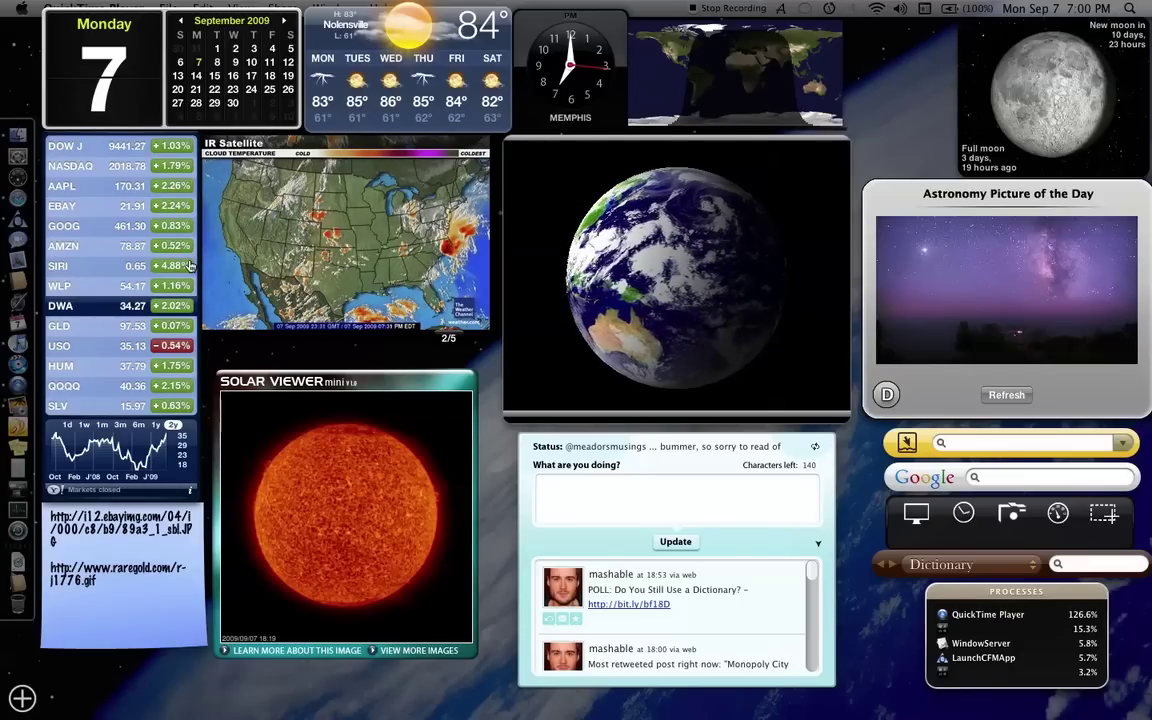
{"action": "left_click", "coordinate": [185, 249]}
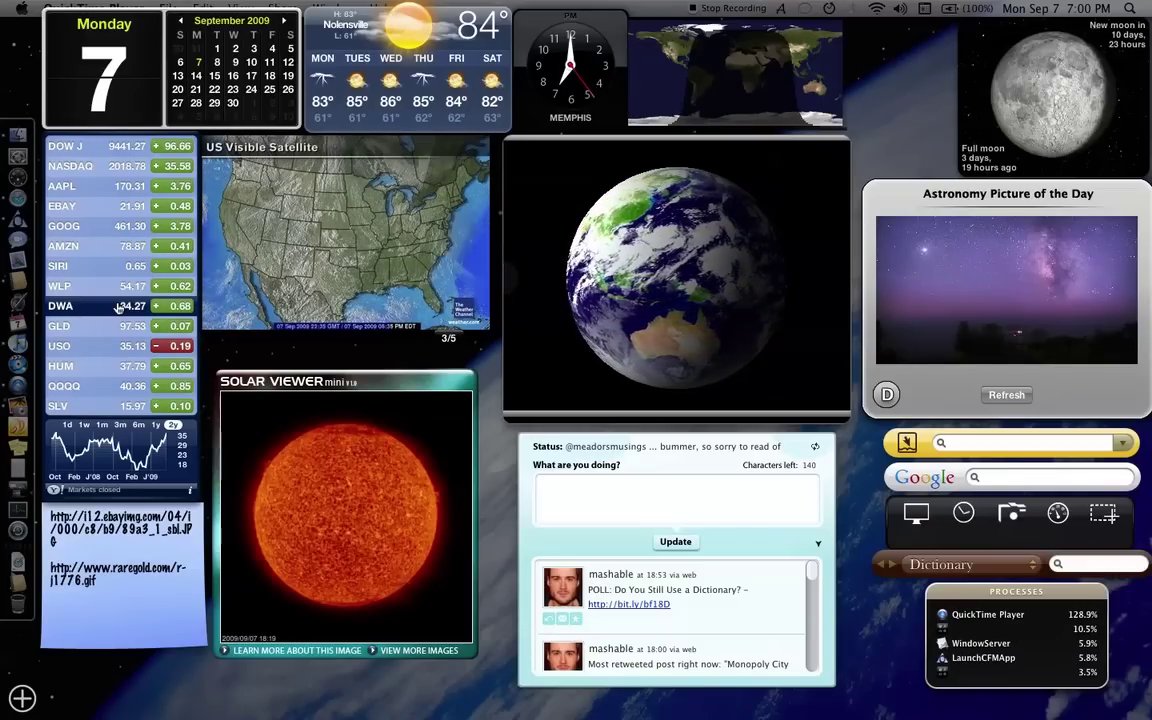
Hide Dashboard to reveal the desktop and bring it back, twice in a row
{"action": "key", "text": "F12"}
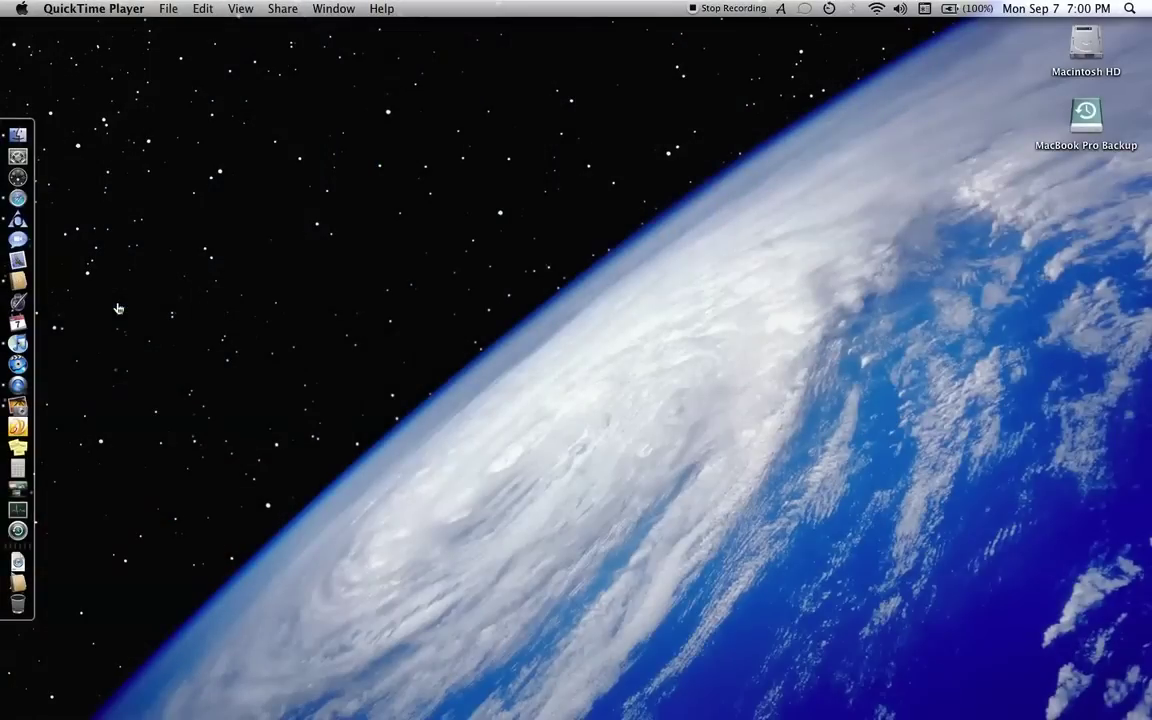
{"action": "key", "text": "F12"}
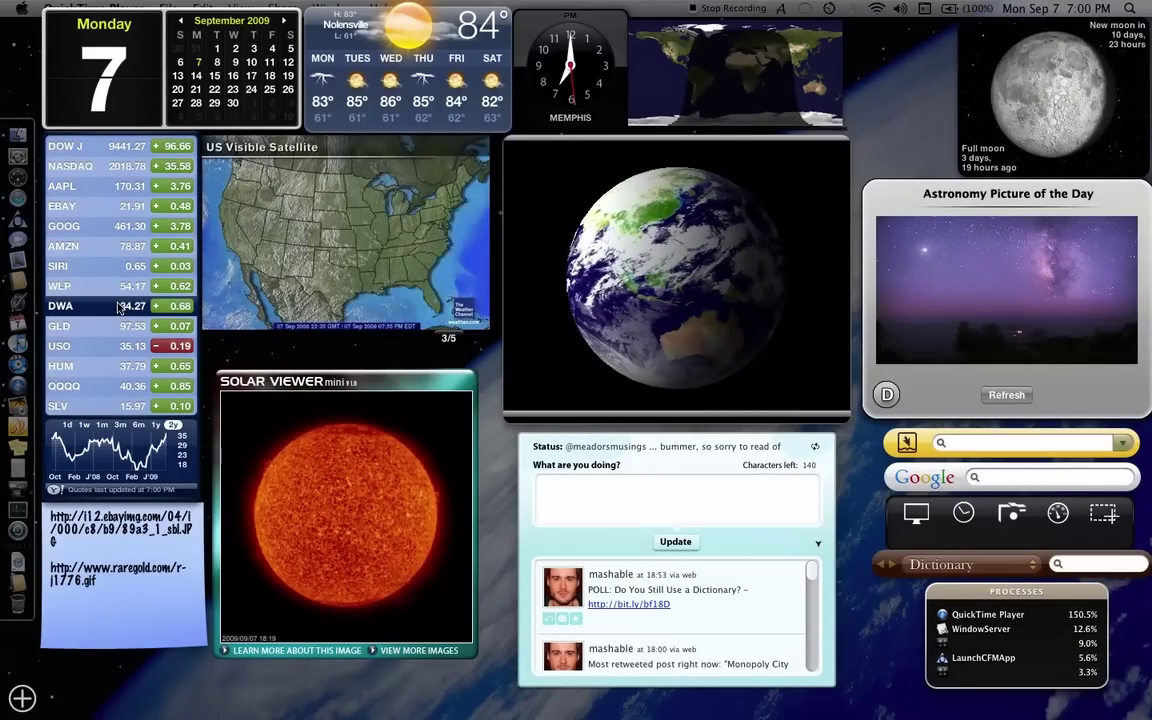
{"action": "key", "text": "F12"}
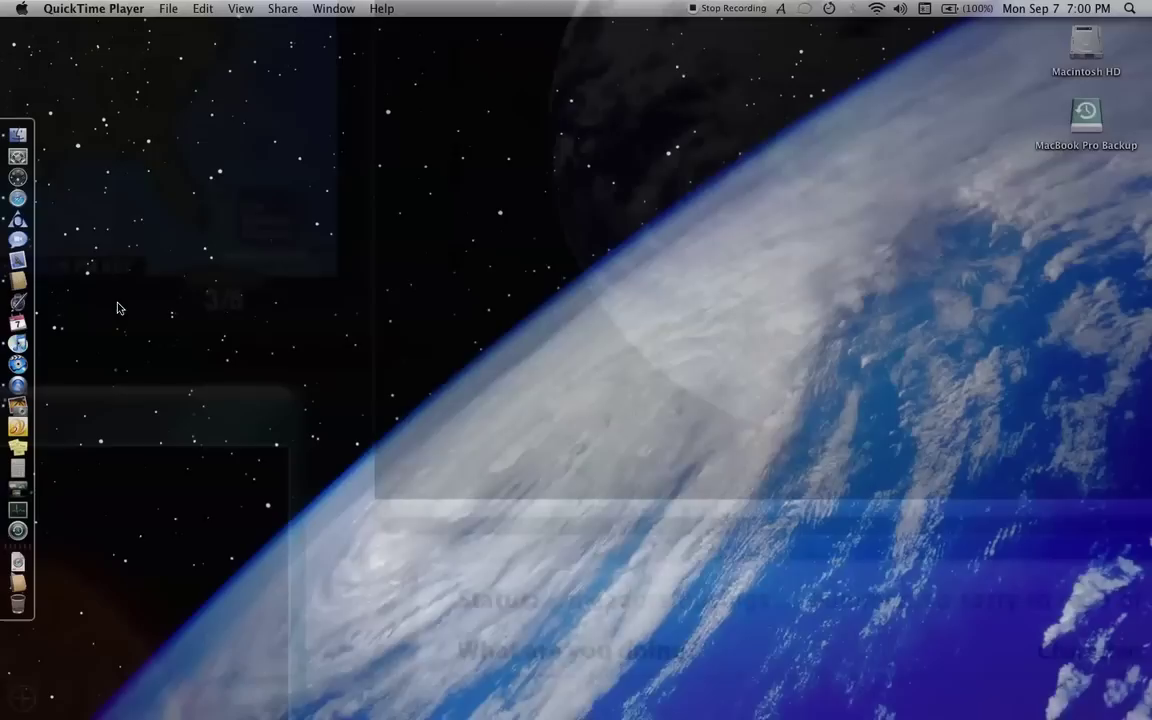
{"action": "key", "text": "F12"}
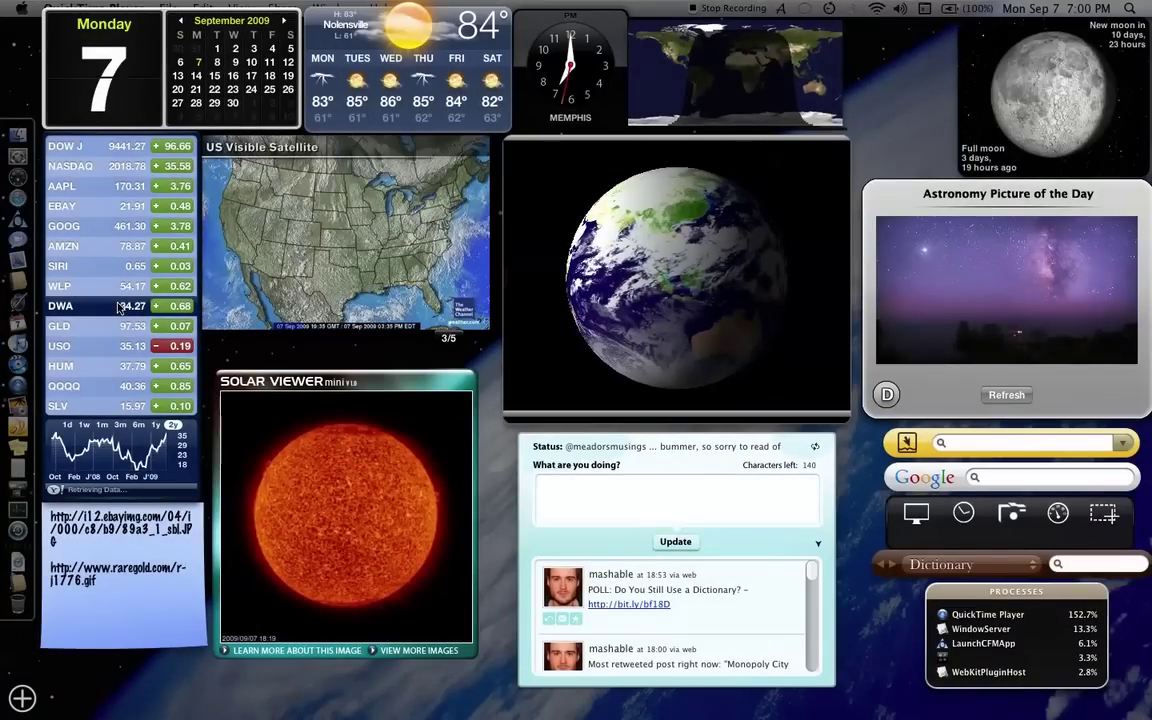
Open the Widgets manager from the widget bar and look through the list of installed widgets
{"action": "left_click", "coordinate": [22, 698]}
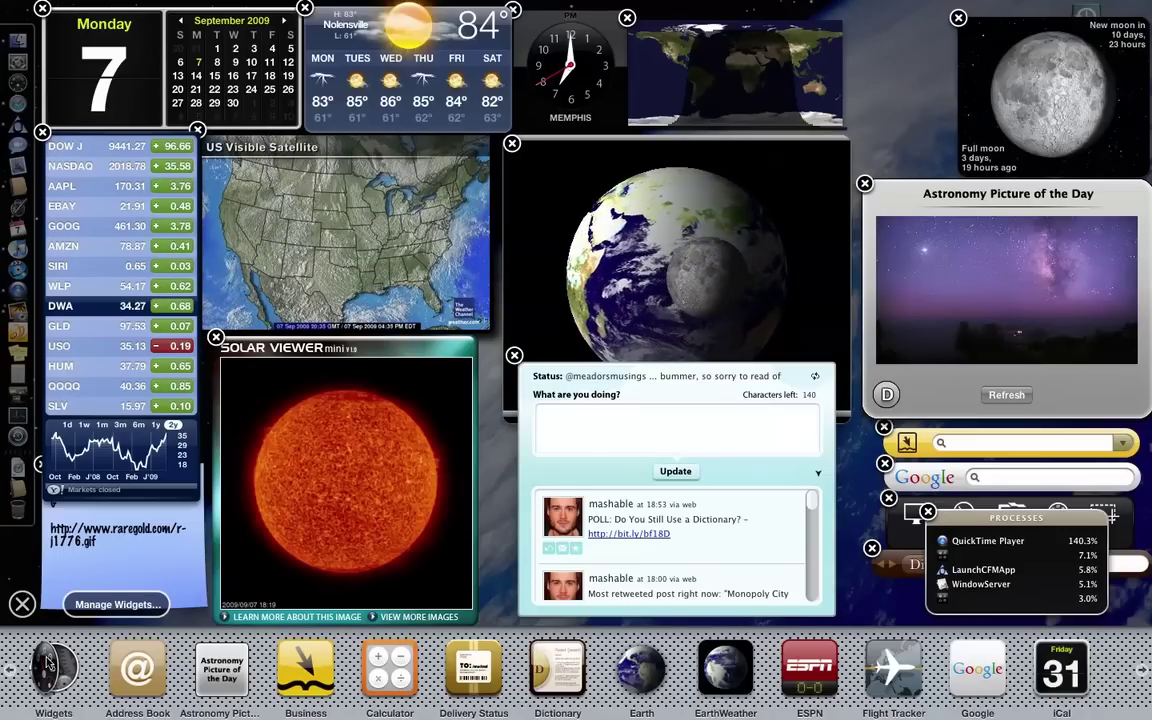
{"action": "left_click", "coordinate": [58, 667]}
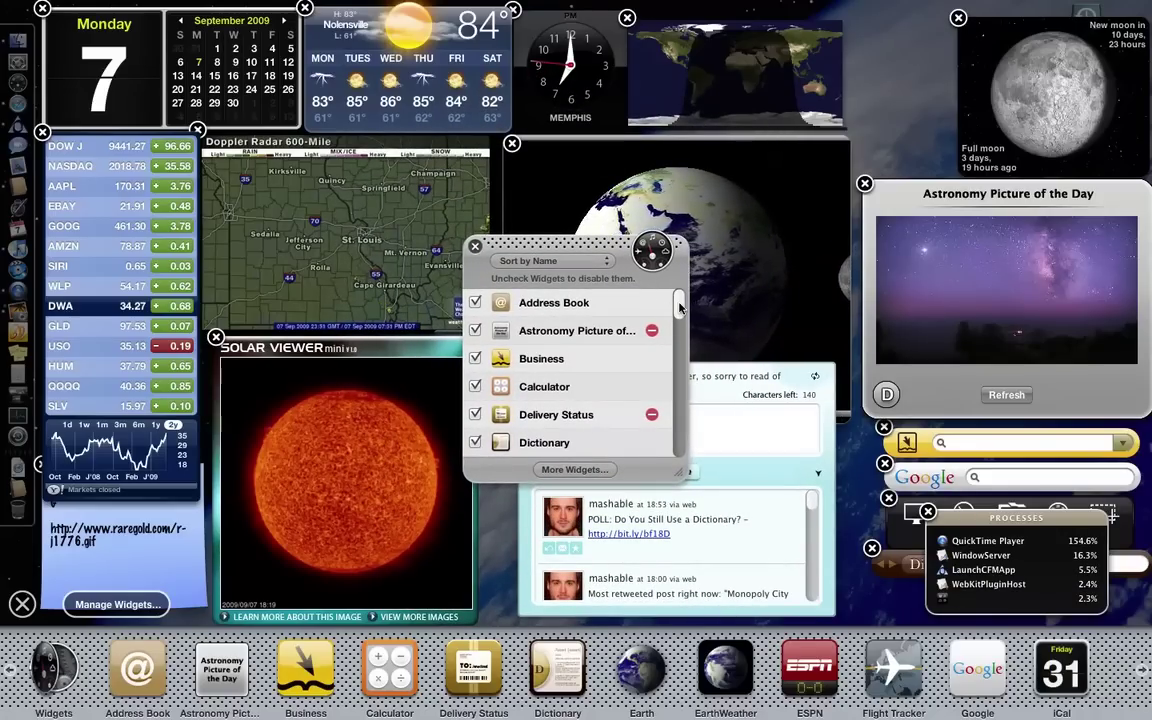
{"action": "mouse_move", "coordinate": [679, 308]}
{"action": "left_mouse_down"}
{"action": "mouse_move", "coordinate": [679, 448]}
{"action": "mouse_move", "coordinate": [680, 285]}
{"action": "left_mouse_up"}
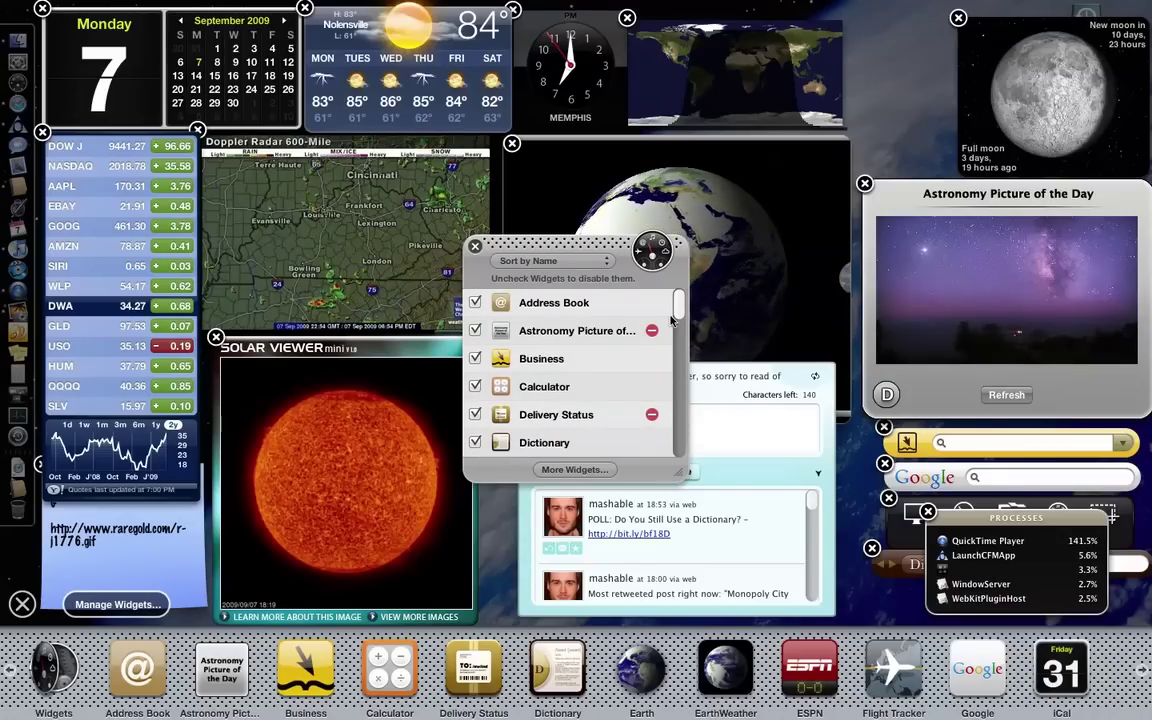
{"action": "left_click_drag", "start_coordinate": [676, 320], "coordinate": [679, 340]}
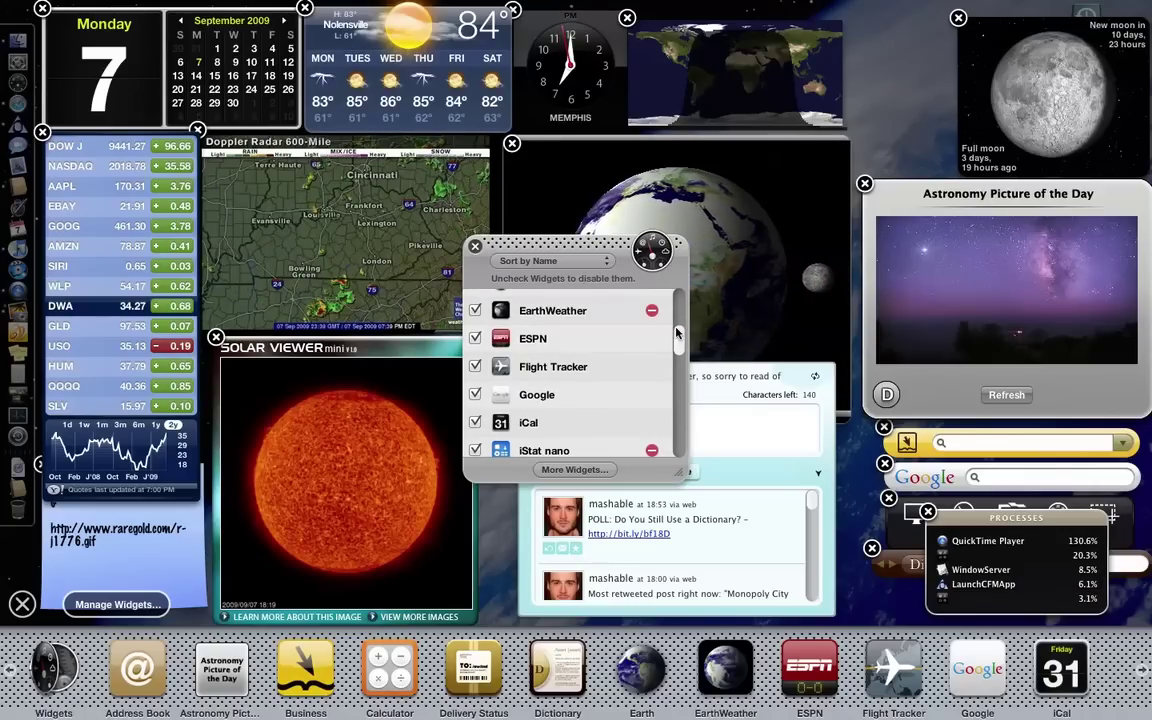
{"action": "scroll", "coordinate": [600, 340], "scroll_direction": "down", "scroll_amount": 8}
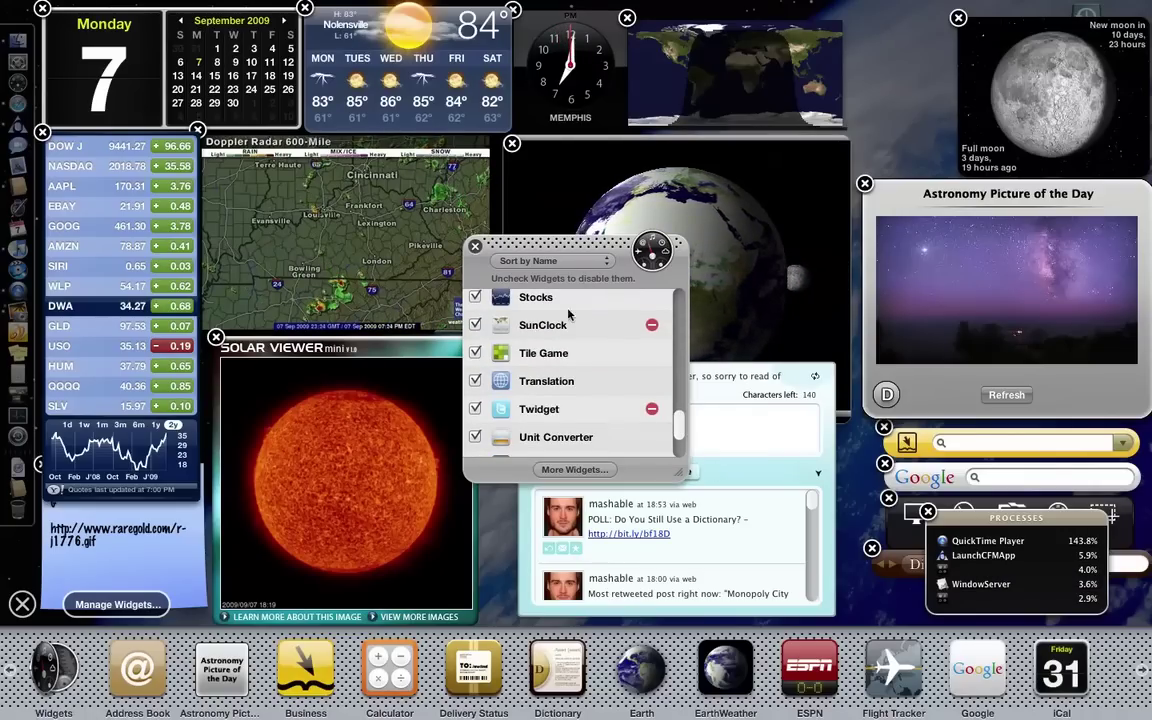
Open Apple's Dashboard widget download page in the browser and look over its Widget Browser and Staff Picks sections
{"action": "left_click", "coordinate": [574, 469]}
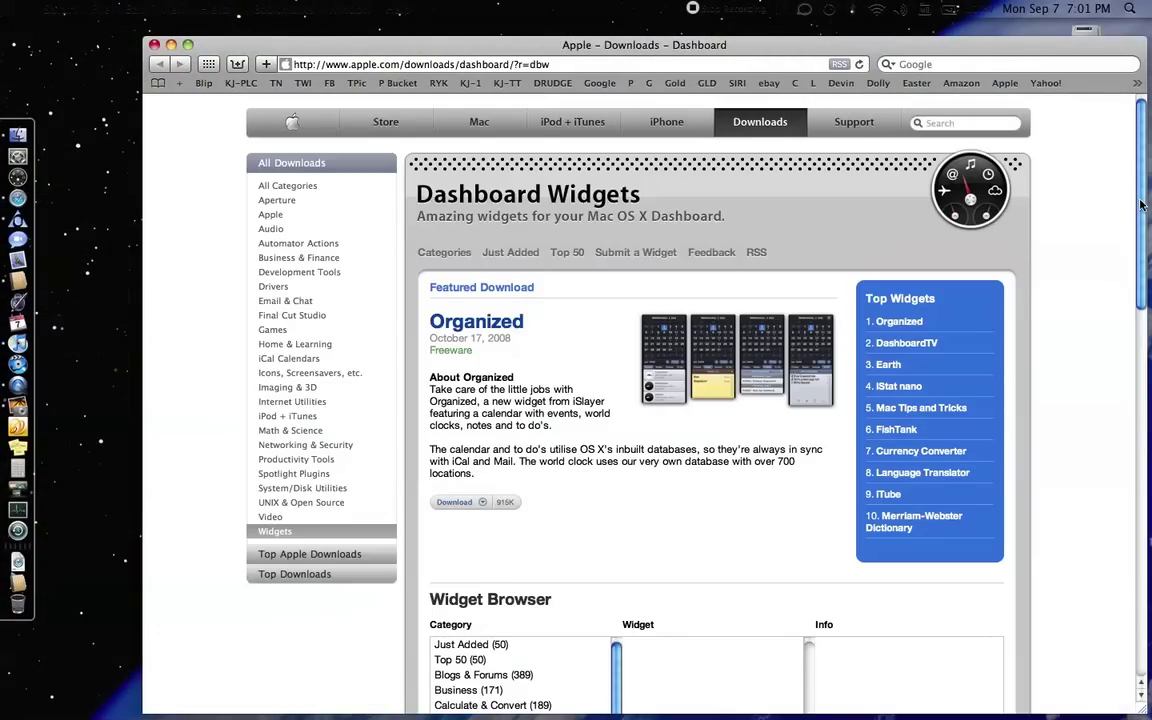
{"action": "scroll", "coordinate": [1140, 204], "scroll_direction": "down", "scroll_amount": 3}
{"action": "scroll", "coordinate": [1126, 197], "scroll_direction": "up", "scroll_amount": 3}
{"action": "scroll", "coordinate": [1124, 205], "scroll_direction": "down", "scroll_amount": 10}
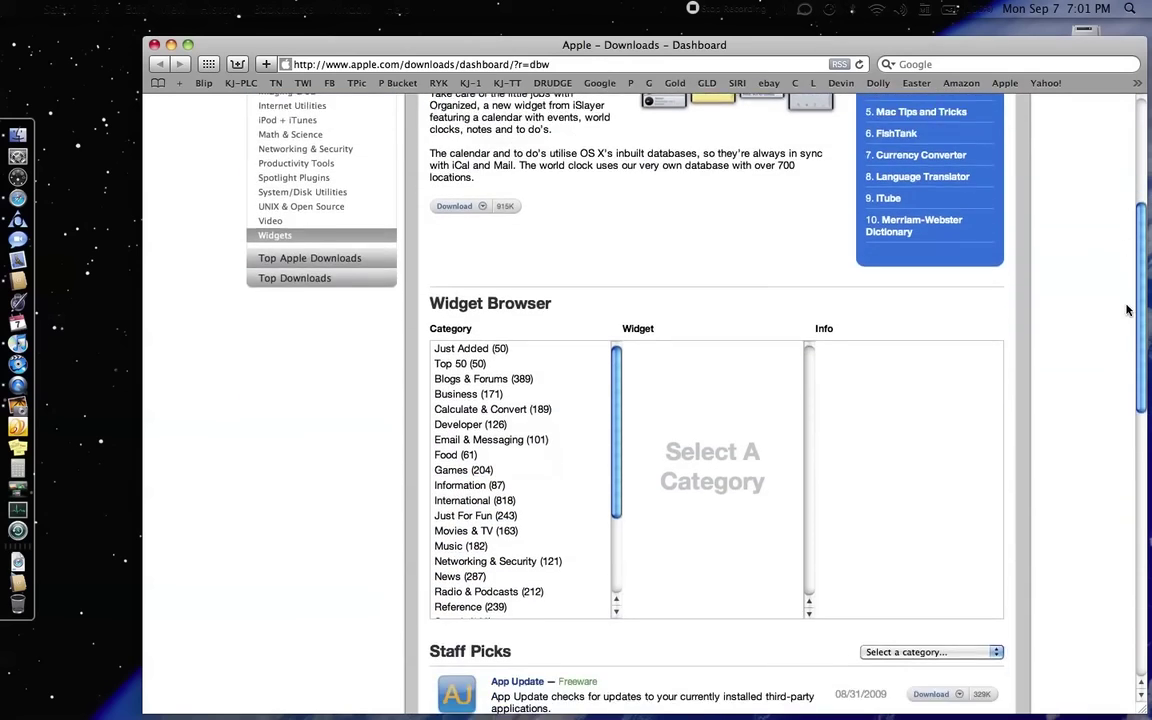
{"action": "scroll", "coordinate": [1126, 310], "scroll_direction": "down", "scroll_amount": 8}
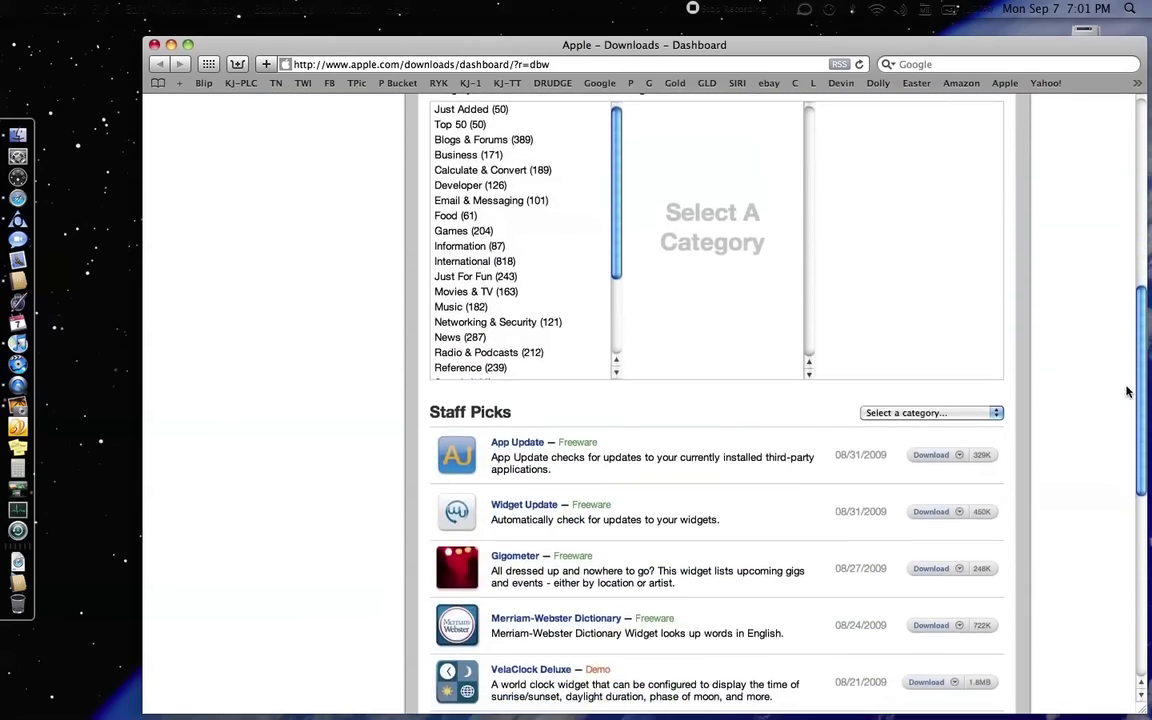
{"action": "scroll", "coordinate": [1116, 332], "scroll_direction": "up", "scroll_amount": 4}
{"action": "scroll", "coordinate": [1118, 399], "scroll_direction": "down", "scroll_amount": 13}
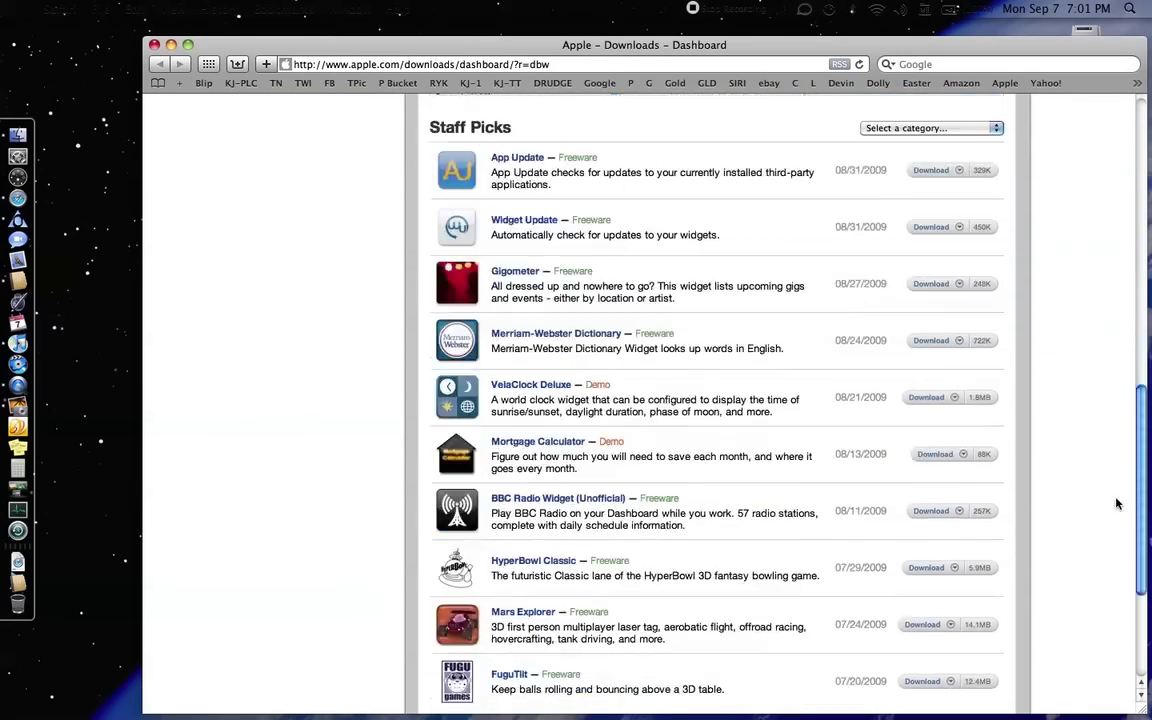
{"action": "scroll", "coordinate": [1118, 510], "scroll_direction": "down", "scroll_amount": 3}
{"action": "scroll", "coordinate": [1100, 400], "scroll_direction": "up", "scroll_amount": 20}
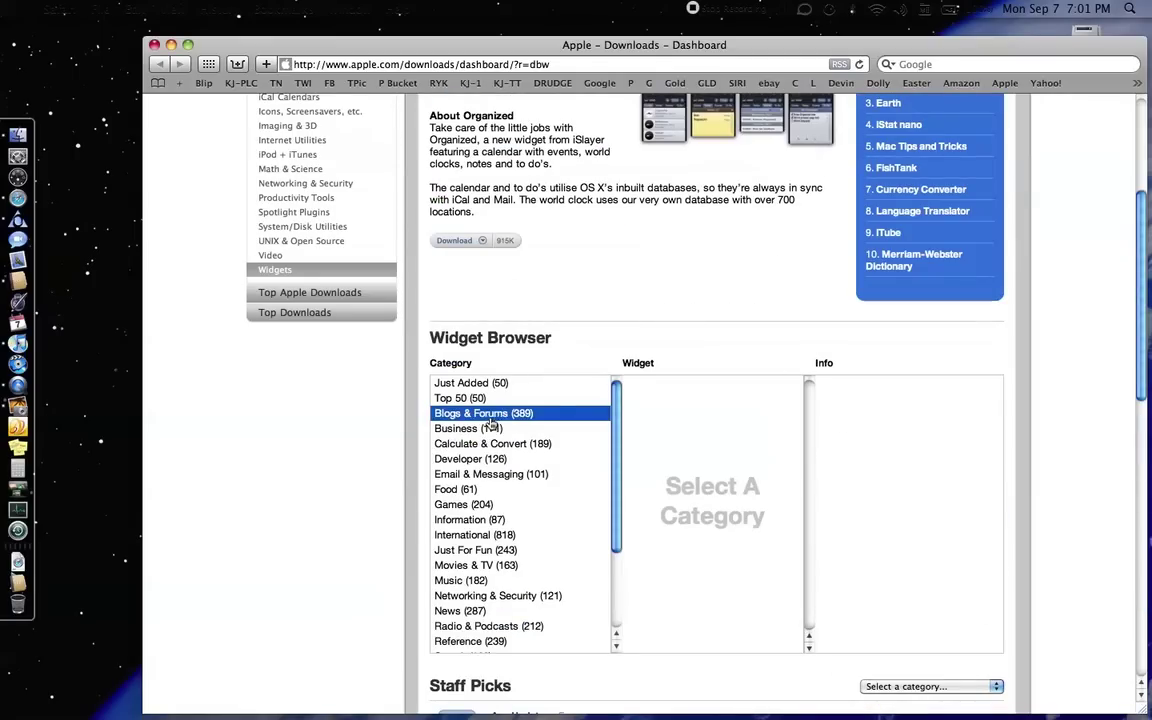
Choose the Food category in the Widget Browser and look through its list of widgets
{"action": "left_click_drag", "start_coordinate": [616, 400], "coordinate": [505, 505]}
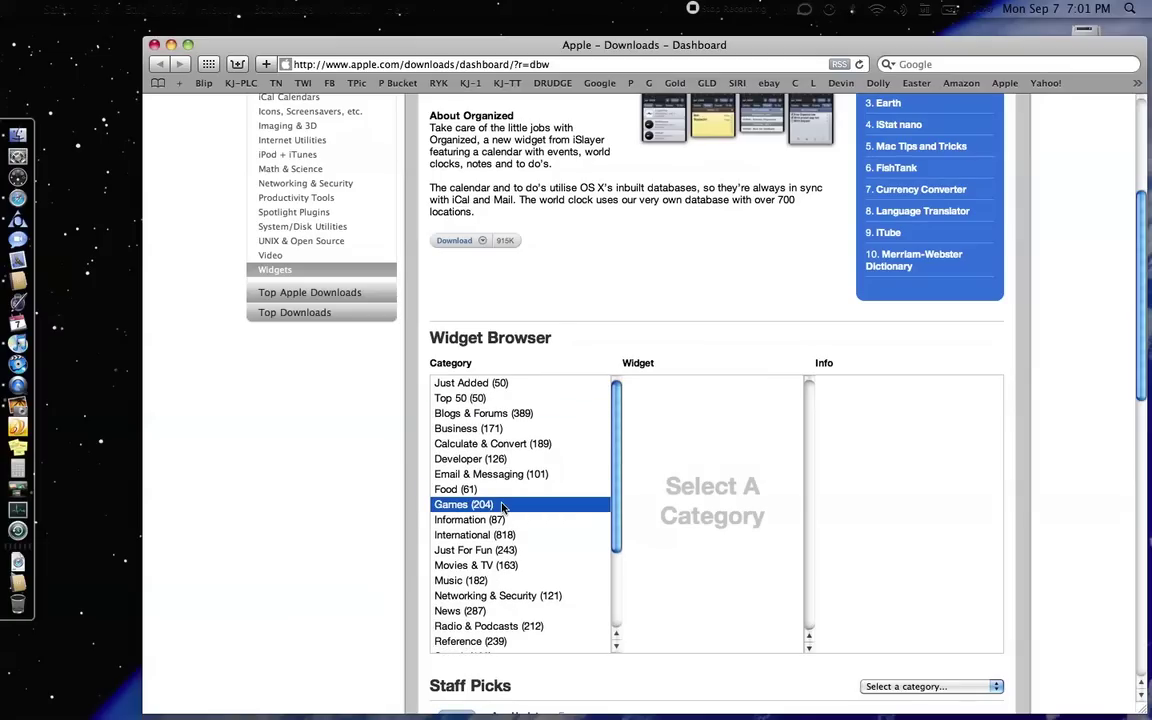
{"action": "left_click_drag", "start_coordinate": [474, 506], "coordinate": [470, 490]}
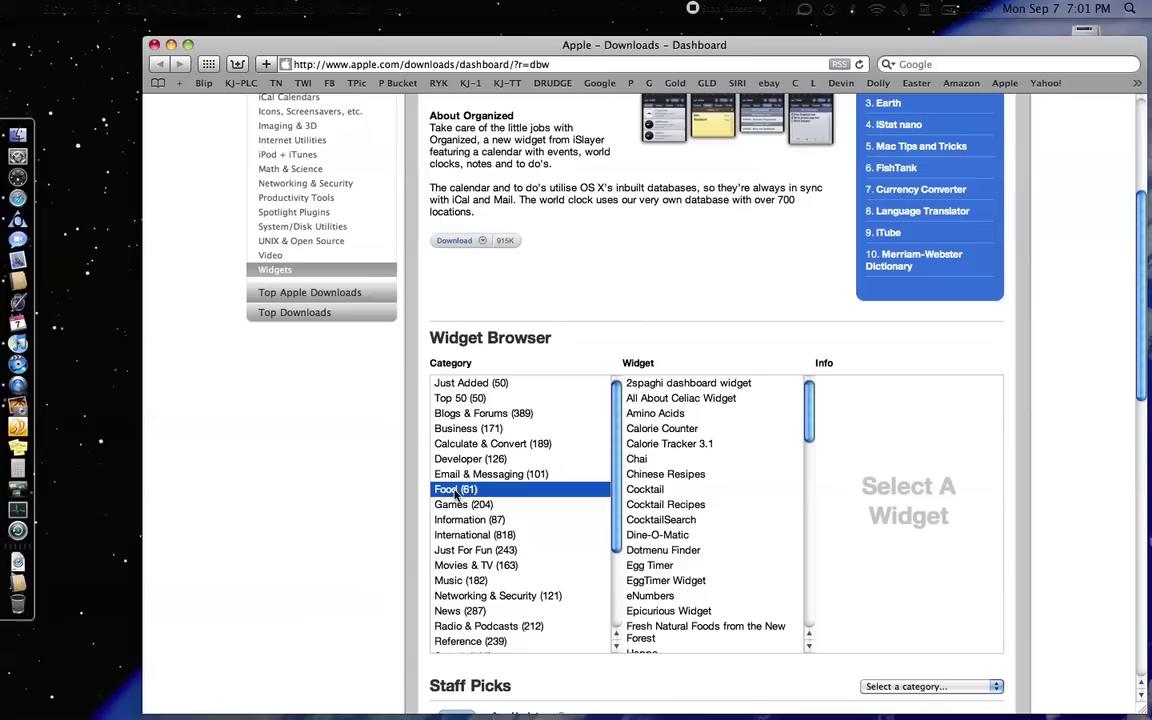
{"action": "left_click", "coordinate": [768, 413]}
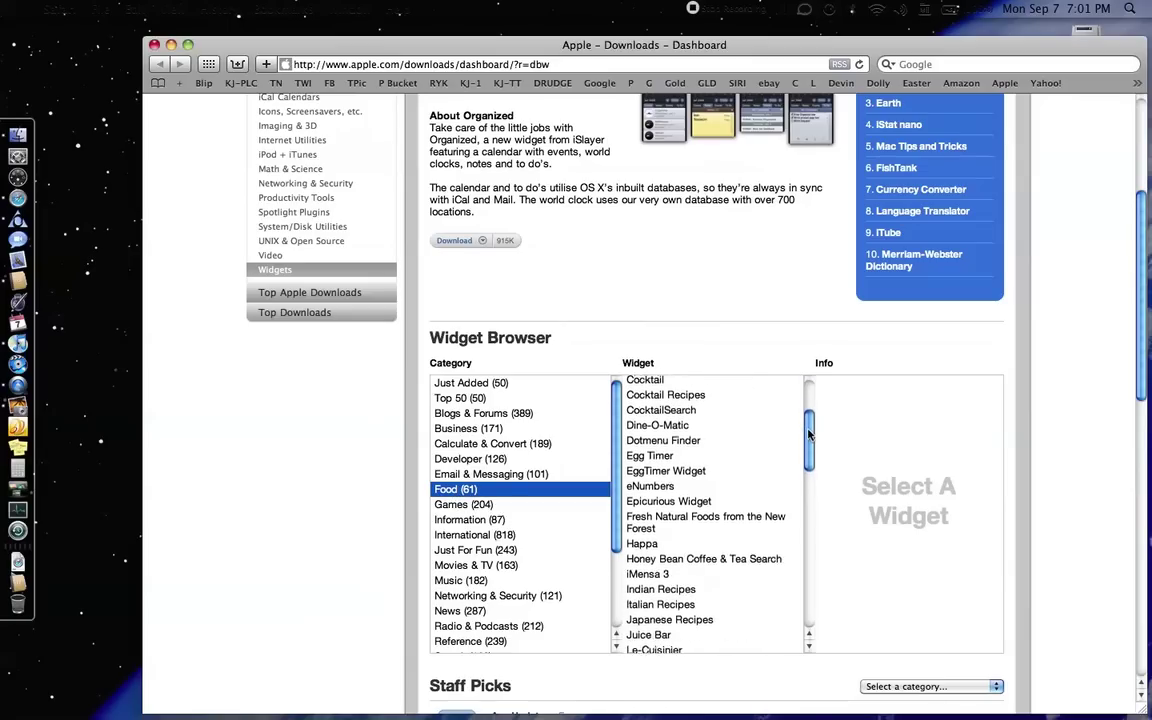
{"action": "left_click_drag", "start_coordinate": [809, 433], "coordinate": [800, 368]}
Select the Calorie Counter widget in the Food list and open its detailed information page
{"action": "left_click", "coordinate": [686, 446]}
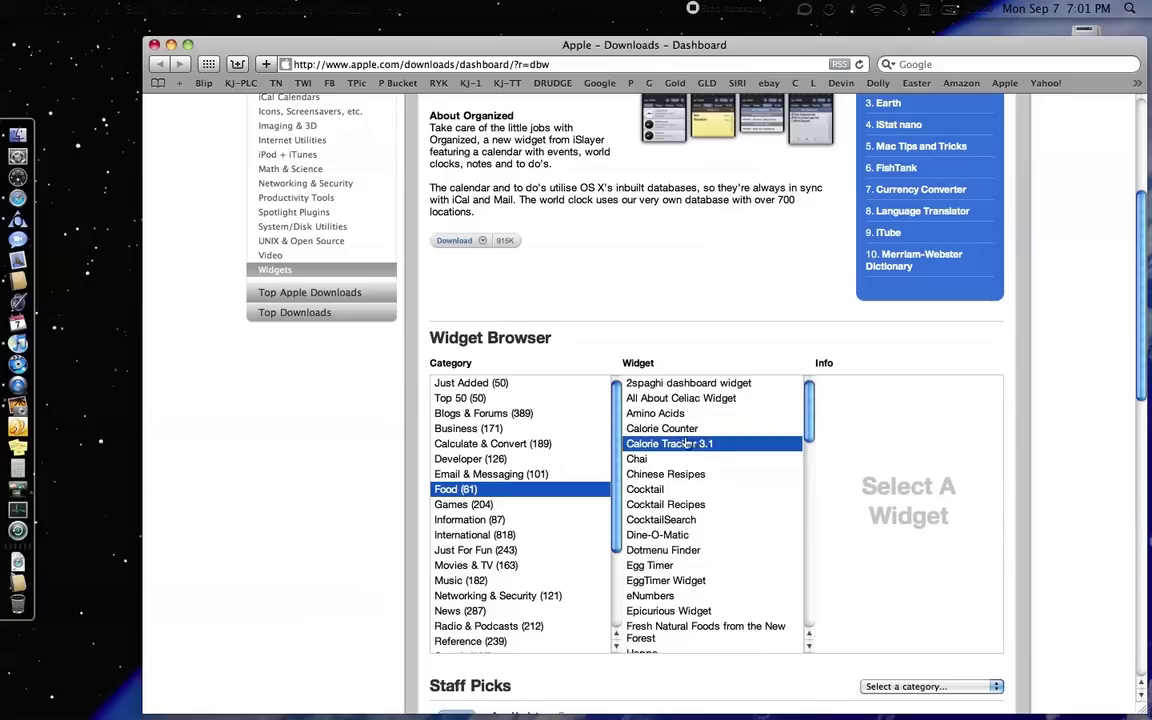
{"action": "left_click", "coordinate": [682, 429]}
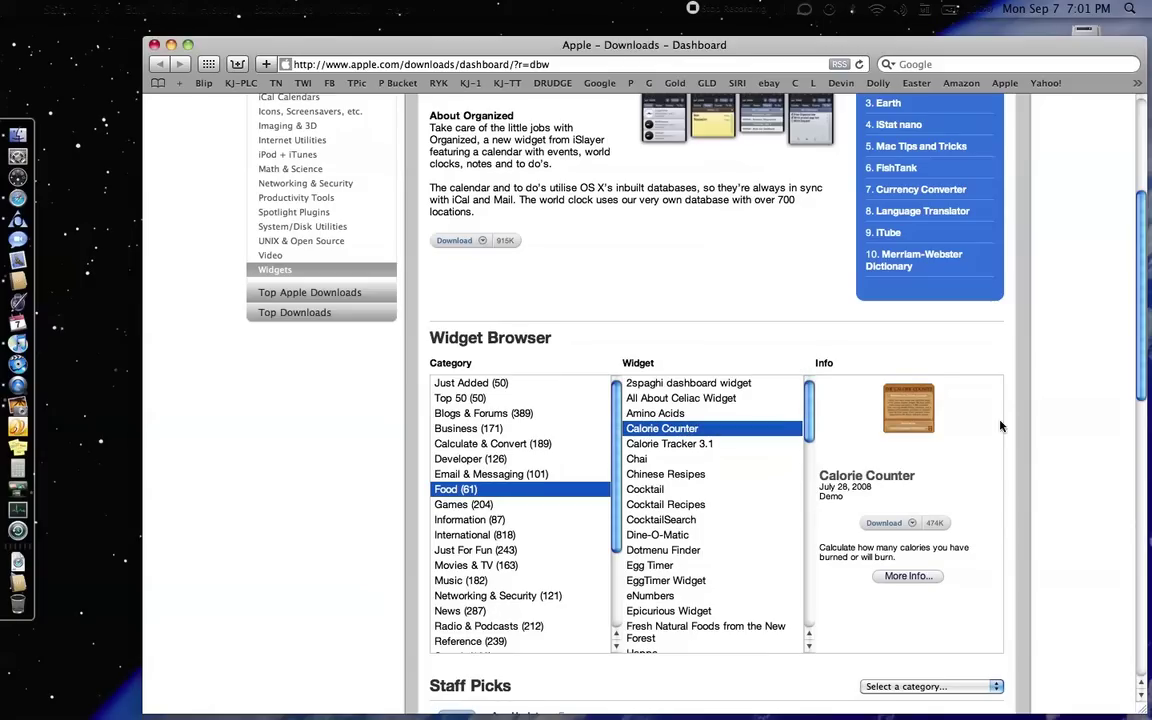
{"action": "left_click", "coordinate": [910, 577]}
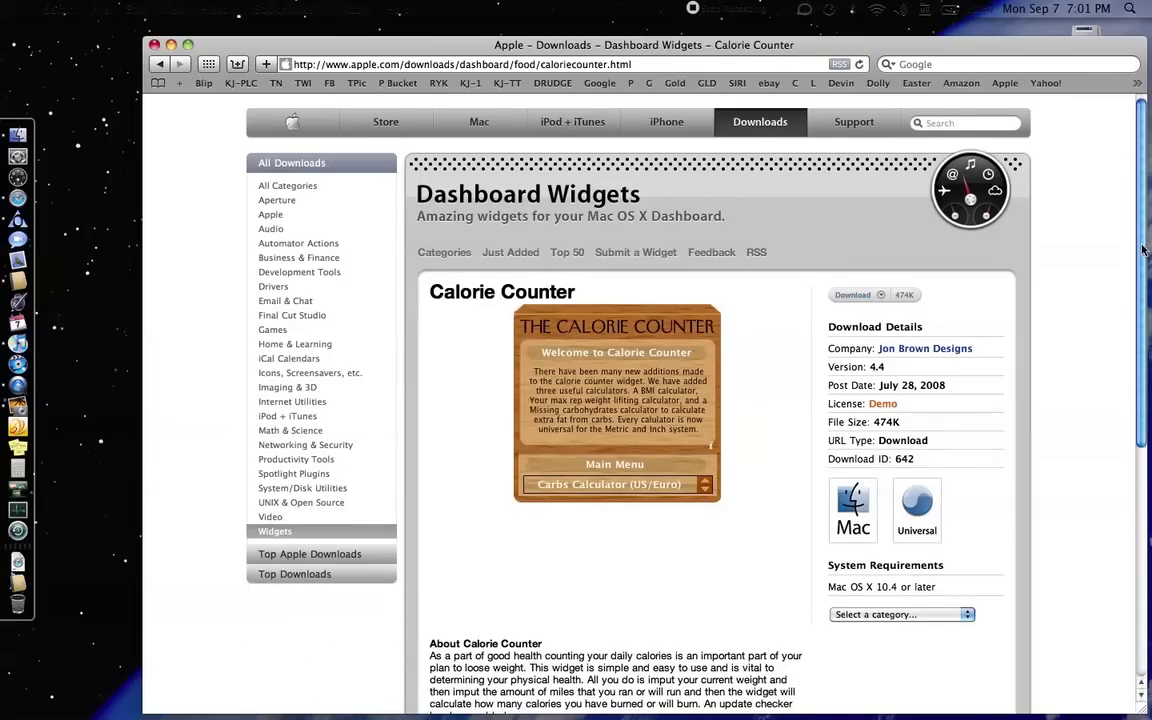
Leave the Calorie Counter page for Dashboard and replace the open Widgets manager with the widget bar
{"action": "left_click_drag", "start_coordinate": [1145, 250], "coordinate": [1121, 304]}
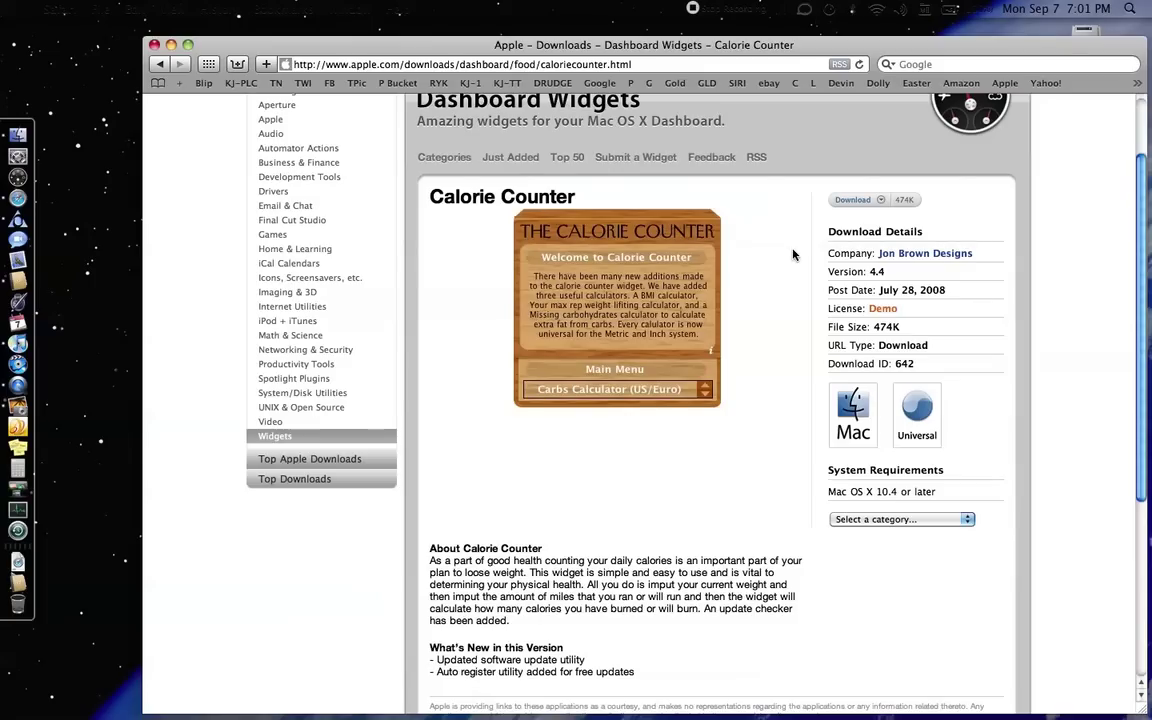
{"action": "key", "text": "super+h"}
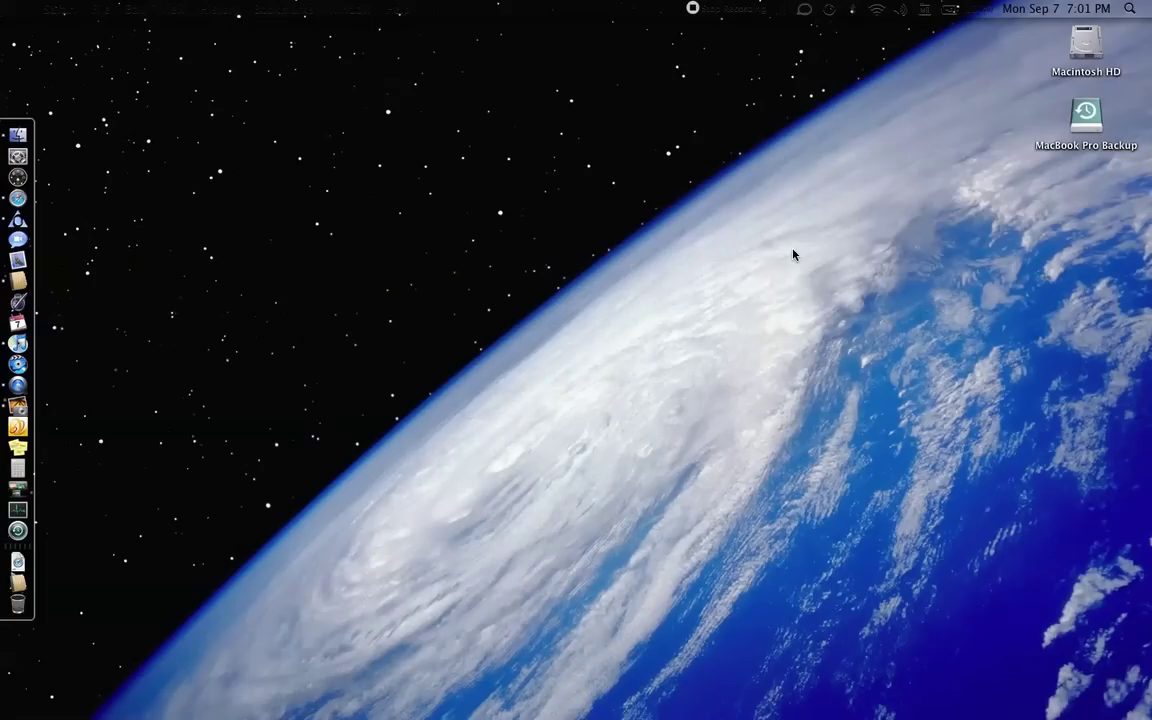
{"action": "key", "text": "F12"}
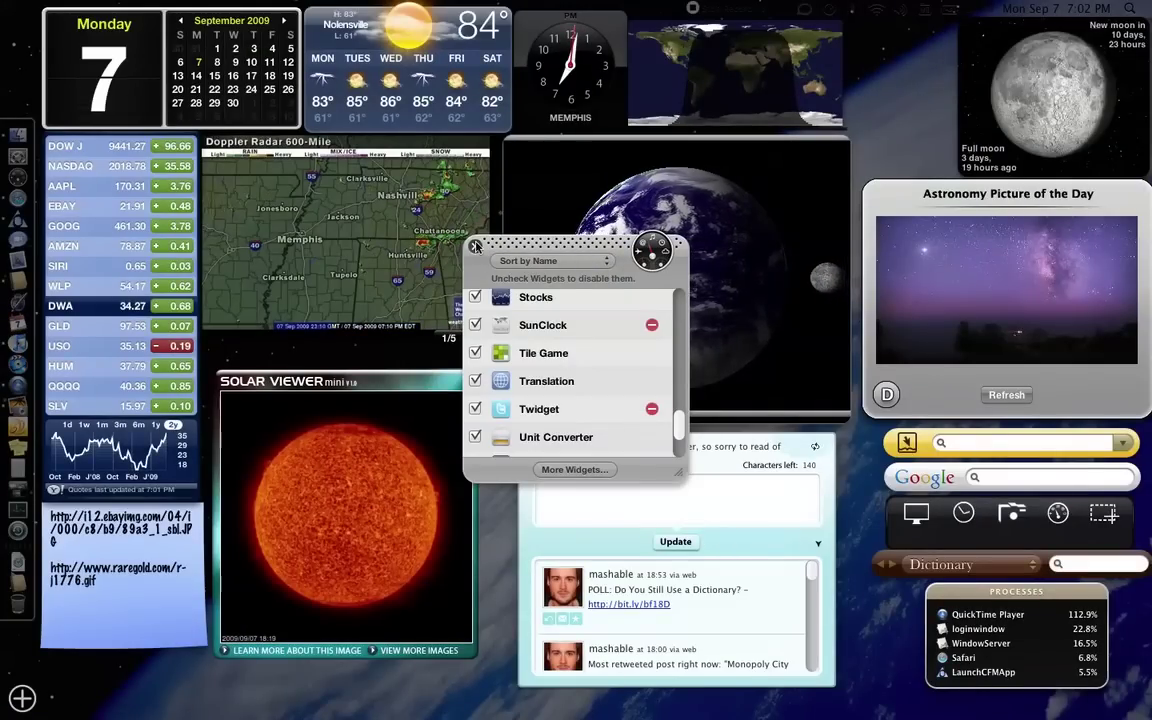
{"action": "left_click", "coordinate": [475, 245]}
{"action": "left_click", "coordinate": [22, 697]}
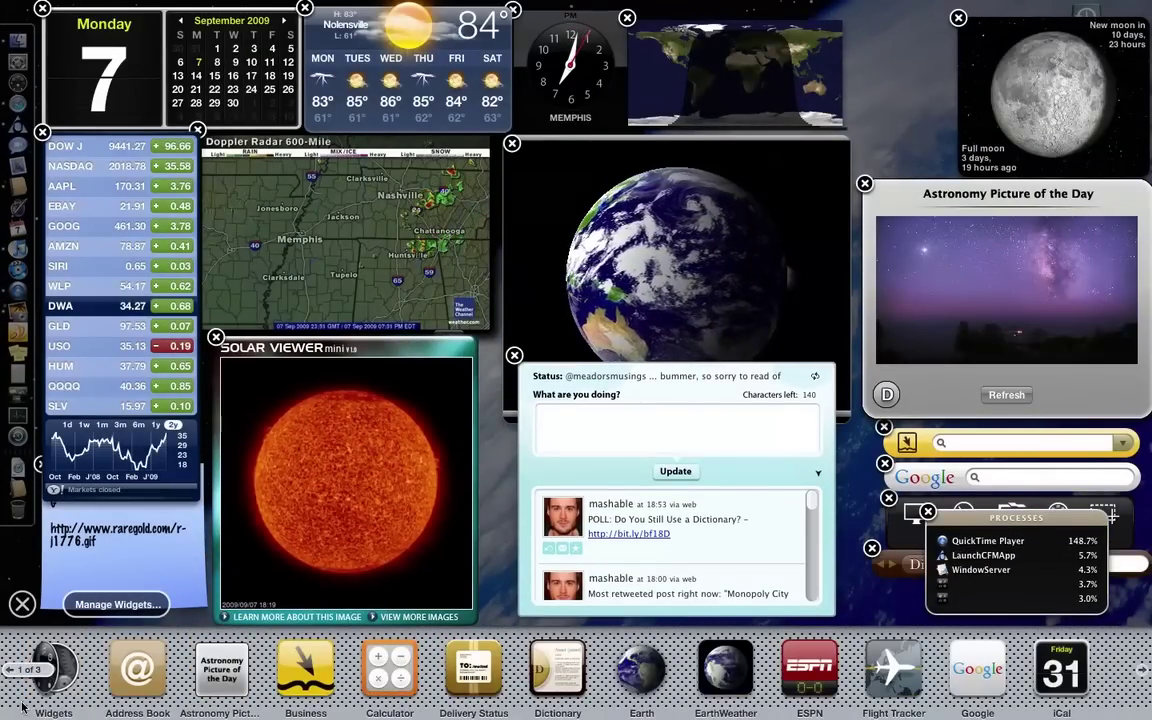
Preview the Delivery Status widget with its tracking number field and remove it from Dashboard
{"action": "left_click", "coordinate": [480, 677]}
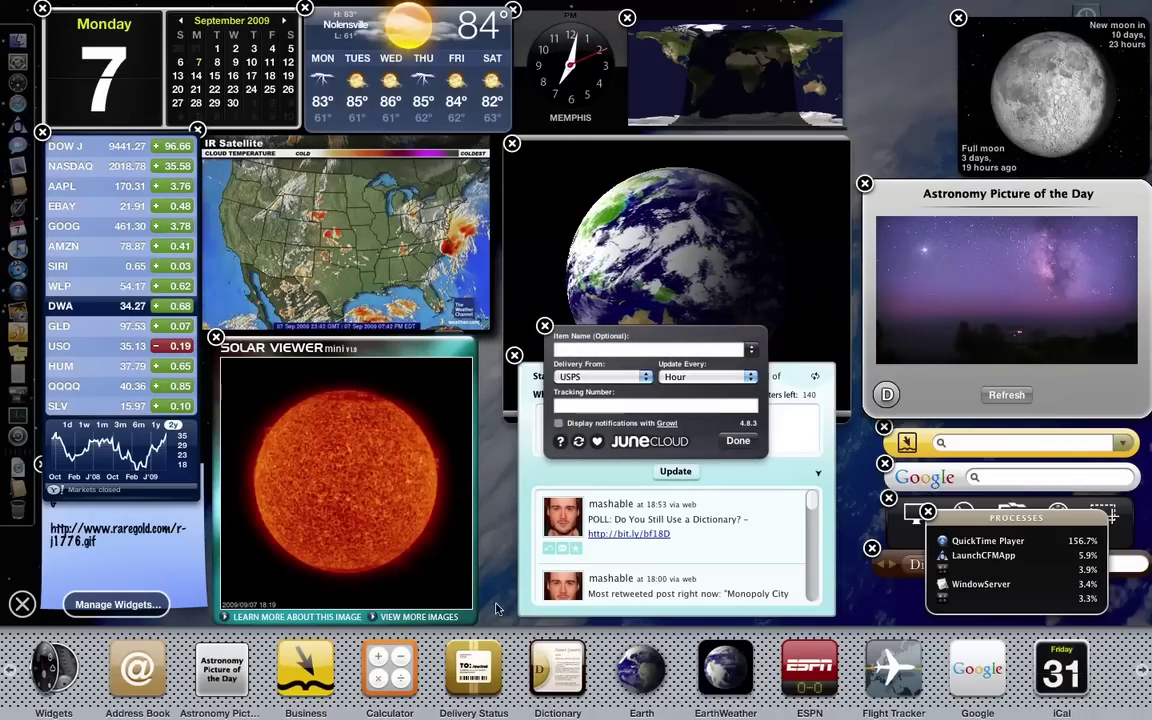
{"action": "left_click", "coordinate": [583, 404]}
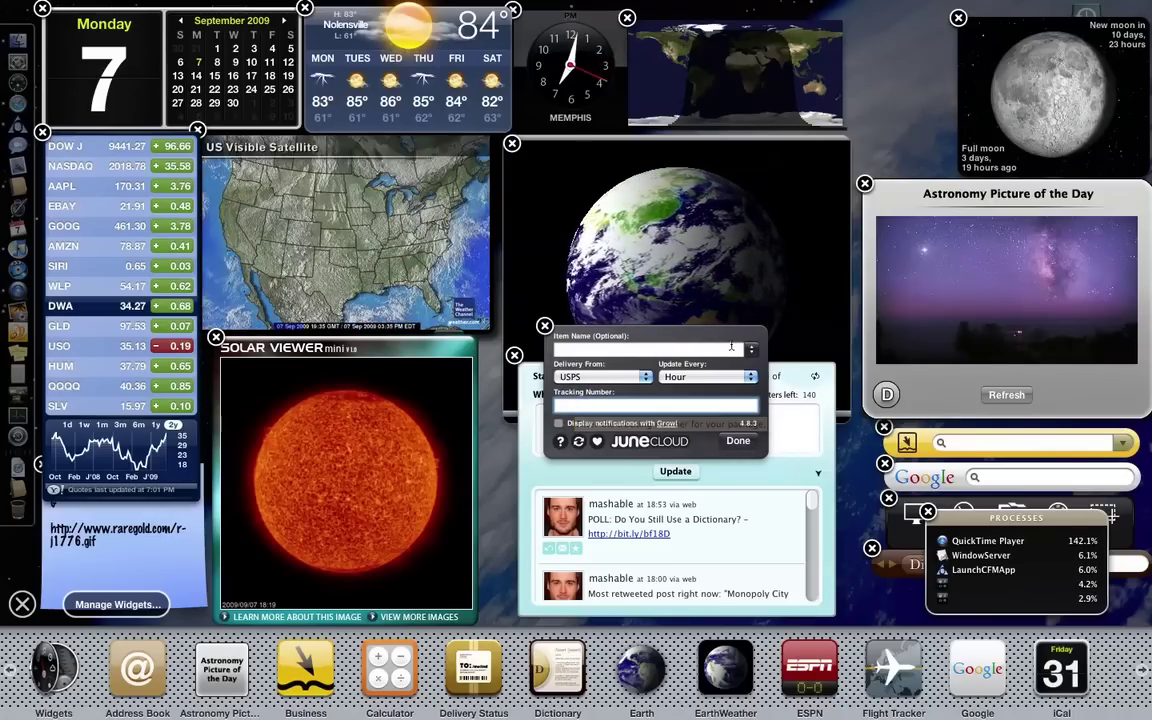
{"action": "left_click", "coordinate": [544, 325]}
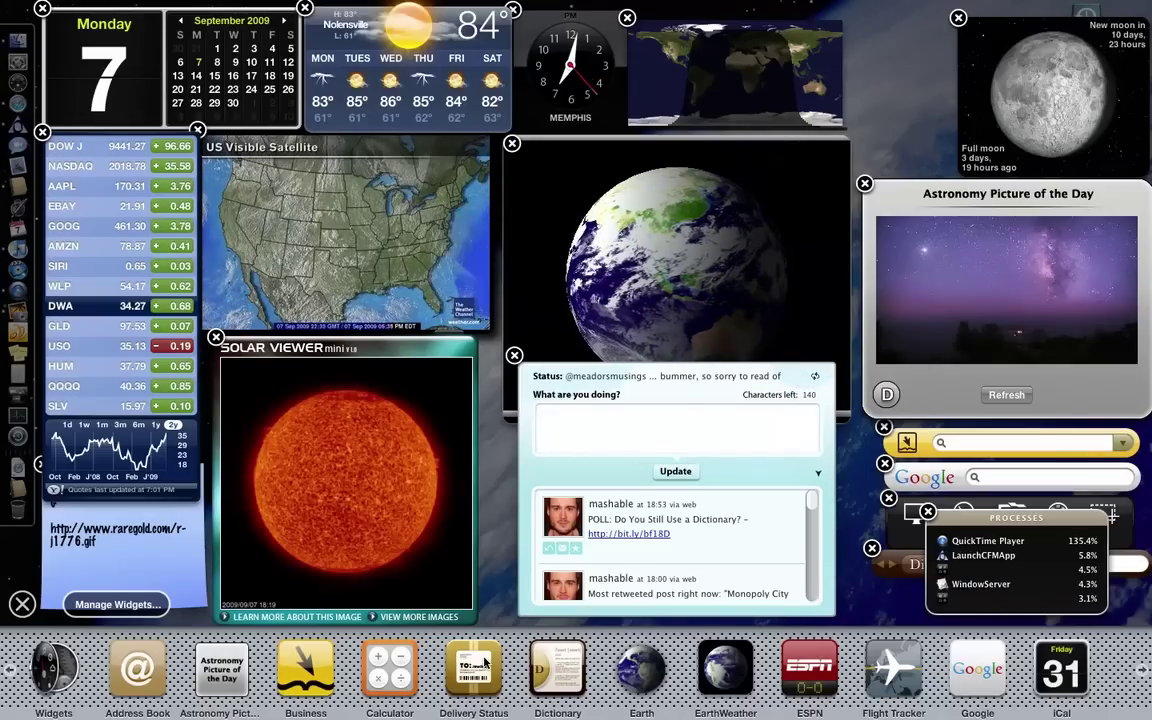
Preview the People and Ski Report widgets from the second page of the widget bar, removing each one
{"action": "left_click", "coordinate": [1143, 670]}
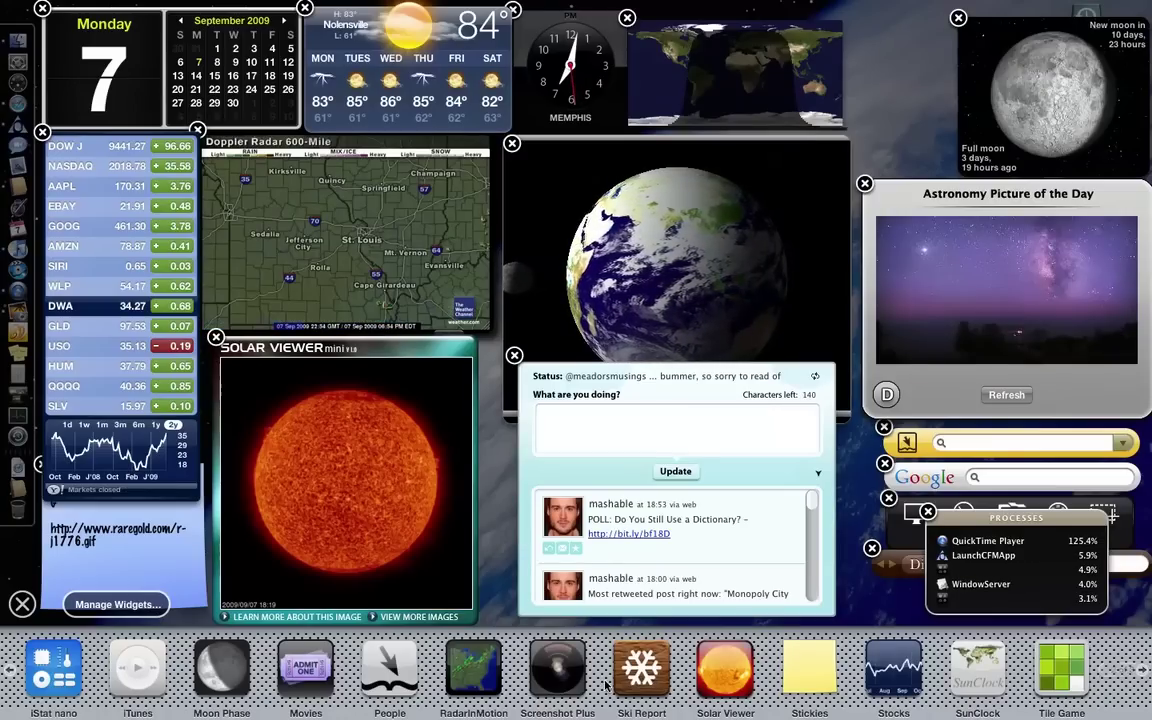
{"action": "left_click", "coordinate": [402, 657]}
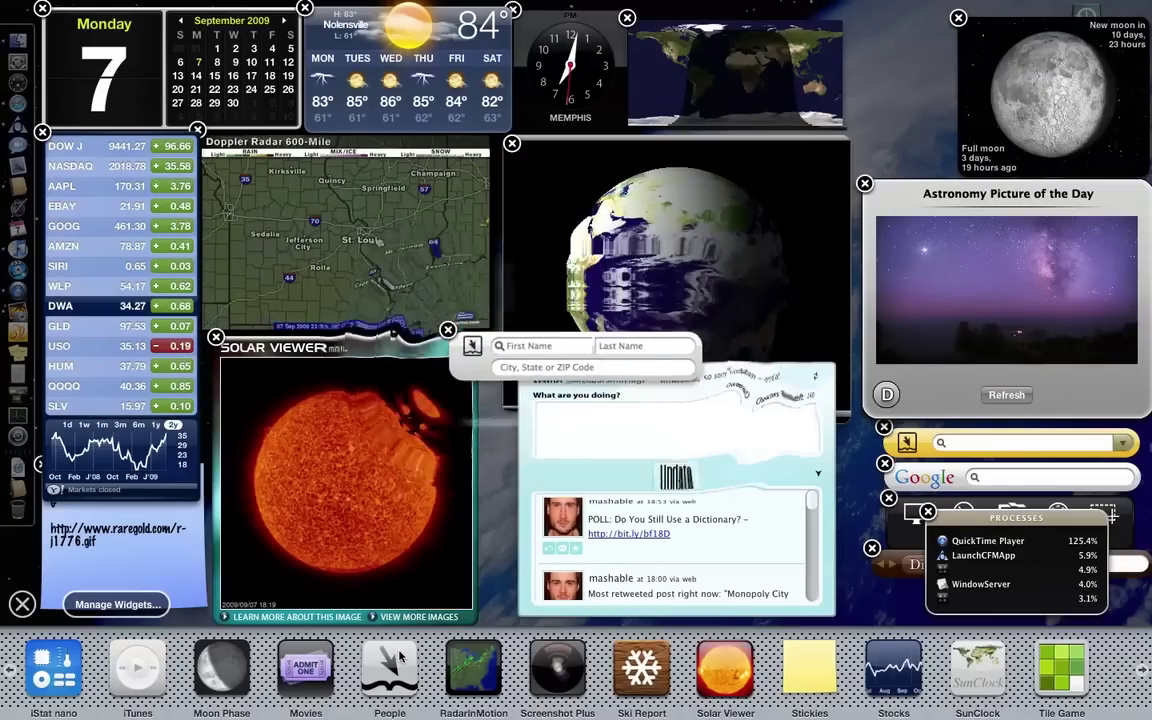
{"action": "left_click", "coordinate": [447, 330]}
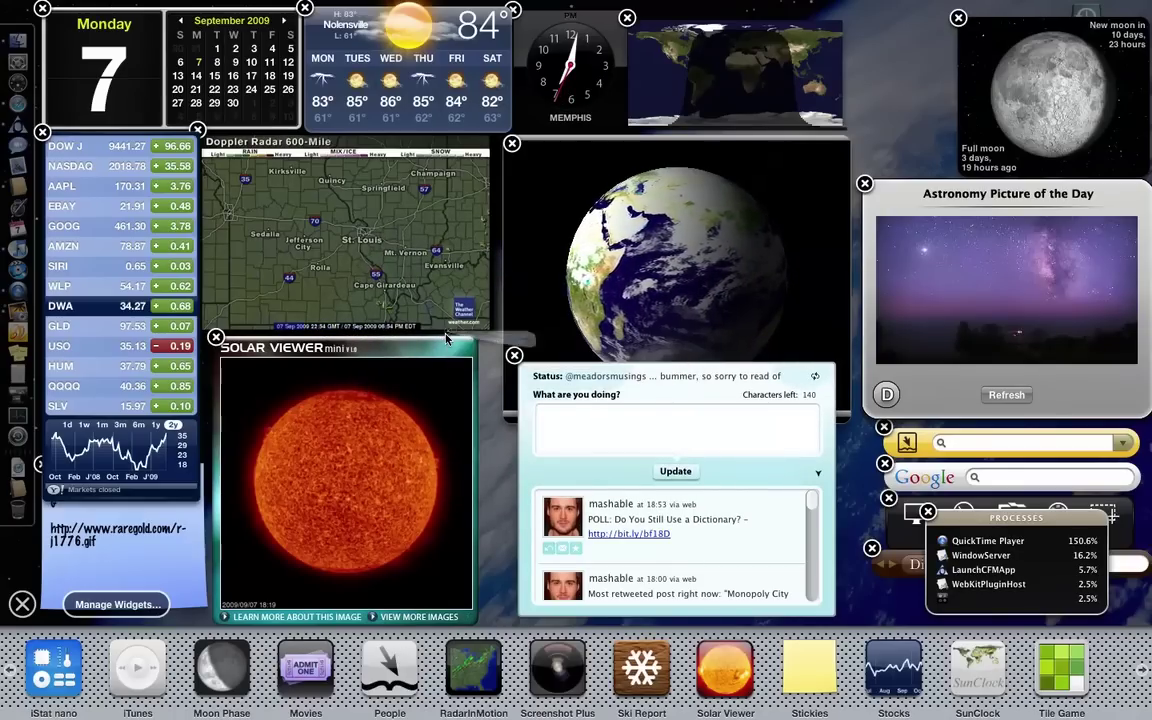
{"action": "left_click", "coordinate": [641, 668]}
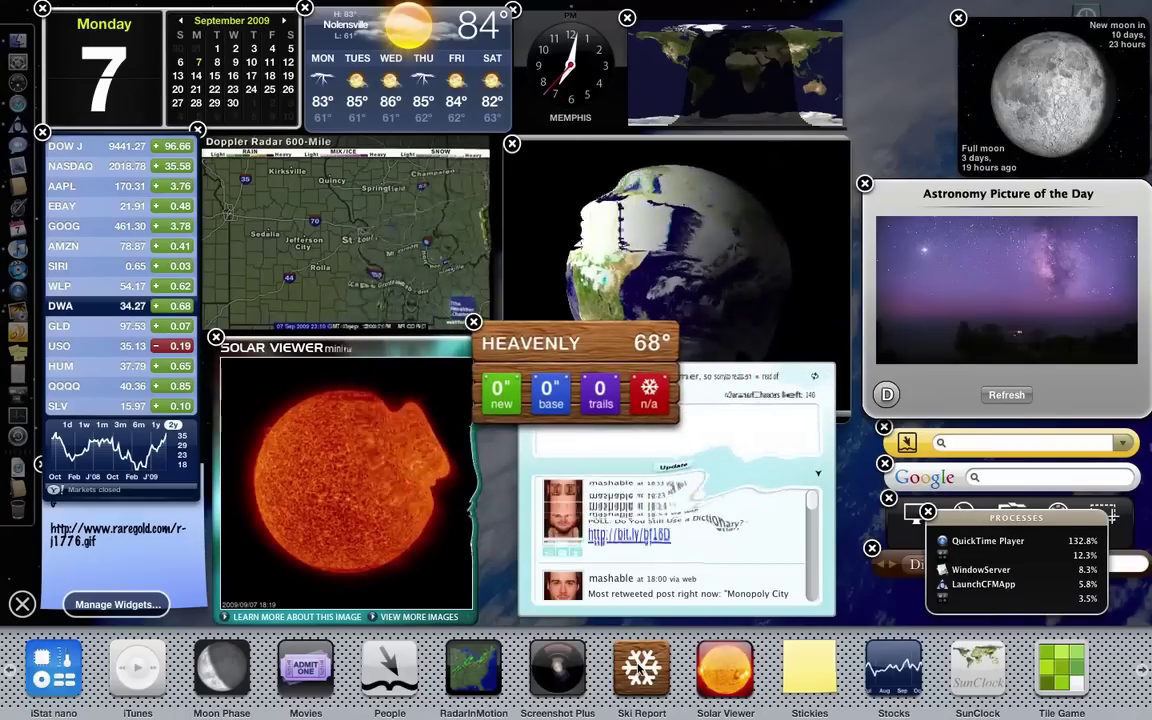
{"action": "left_click", "coordinate": [474, 323]}
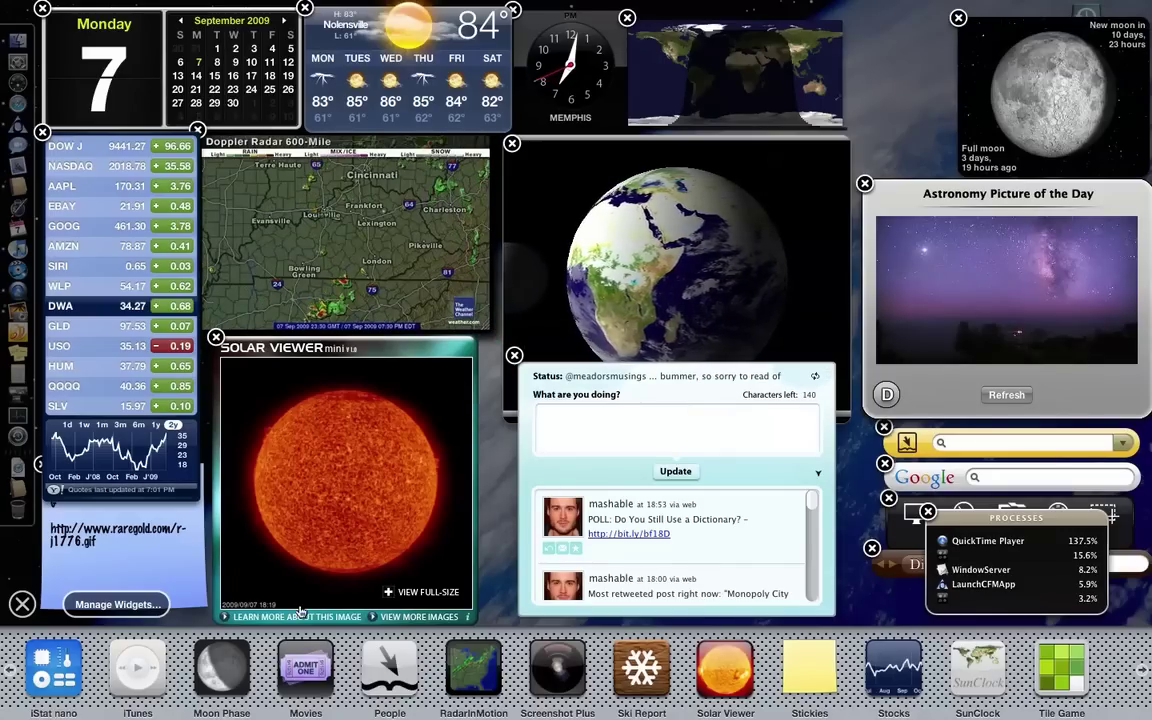
Add the Movies widget, place it over the upper part of the Earth widget and expand its movie listings
{"action": "left_click", "coordinate": [312, 670]}
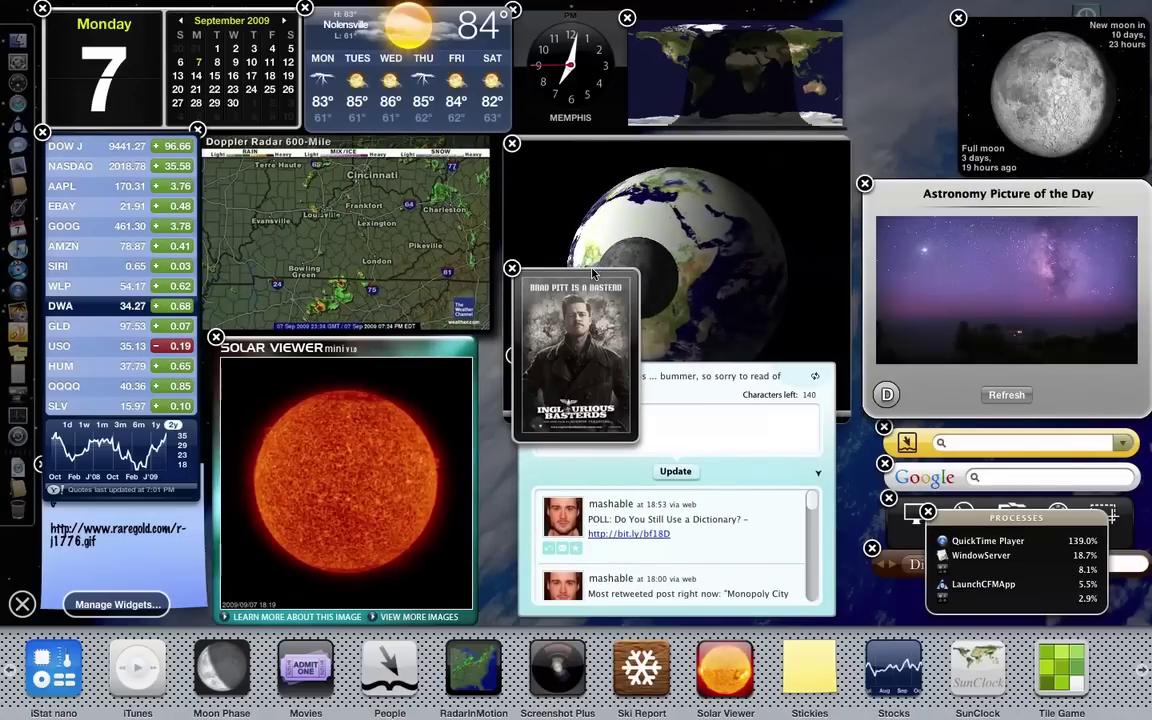
{"action": "left_click_drag", "start_coordinate": [593, 270], "coordinate": [601, 163]}
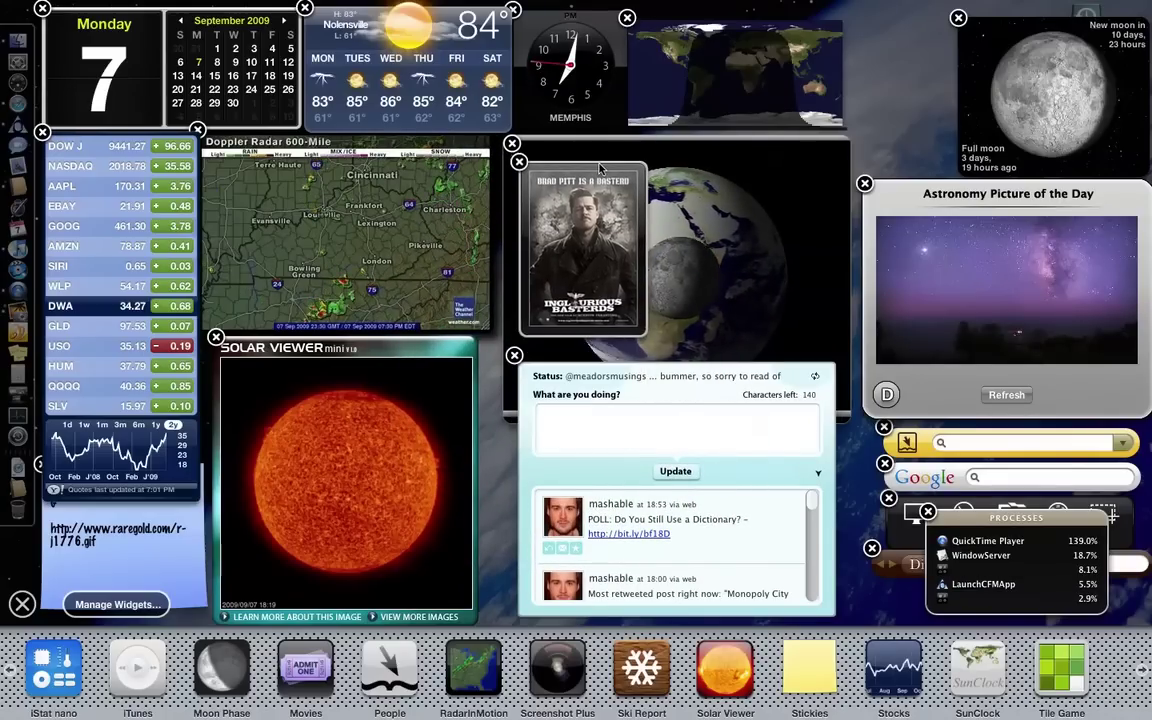
{"action": "left_click", "coordinate": [584, 262]}
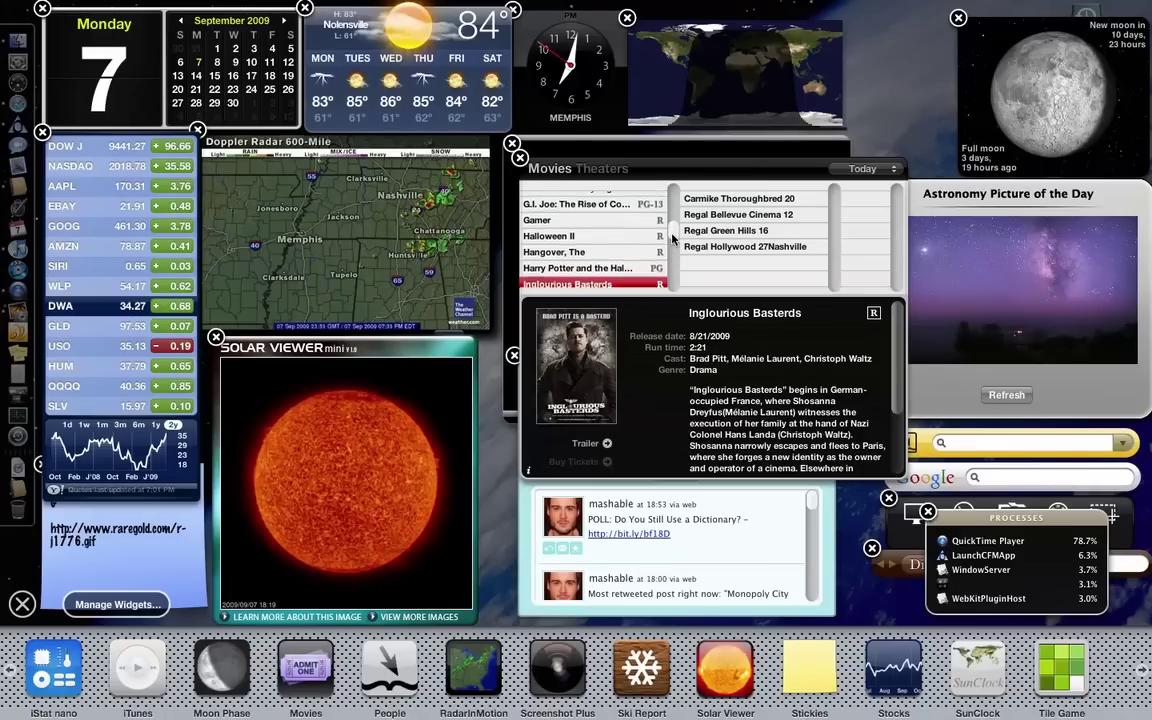
Choose Julie & Julia in the Movies widget's list and play part of its trailer
{"action": "scroll", "coordinate": [671, 238], "scroll_direction": "up", "scroll_amount": 5}
{"action": "scroll", "coordinate": [668, 230], "scroll_direction": "down", "scroll_amount": 4}
{"action": "scroll", "coordinate": [669, 233], "scroll_direction": "down", "scroll_amount": 5}
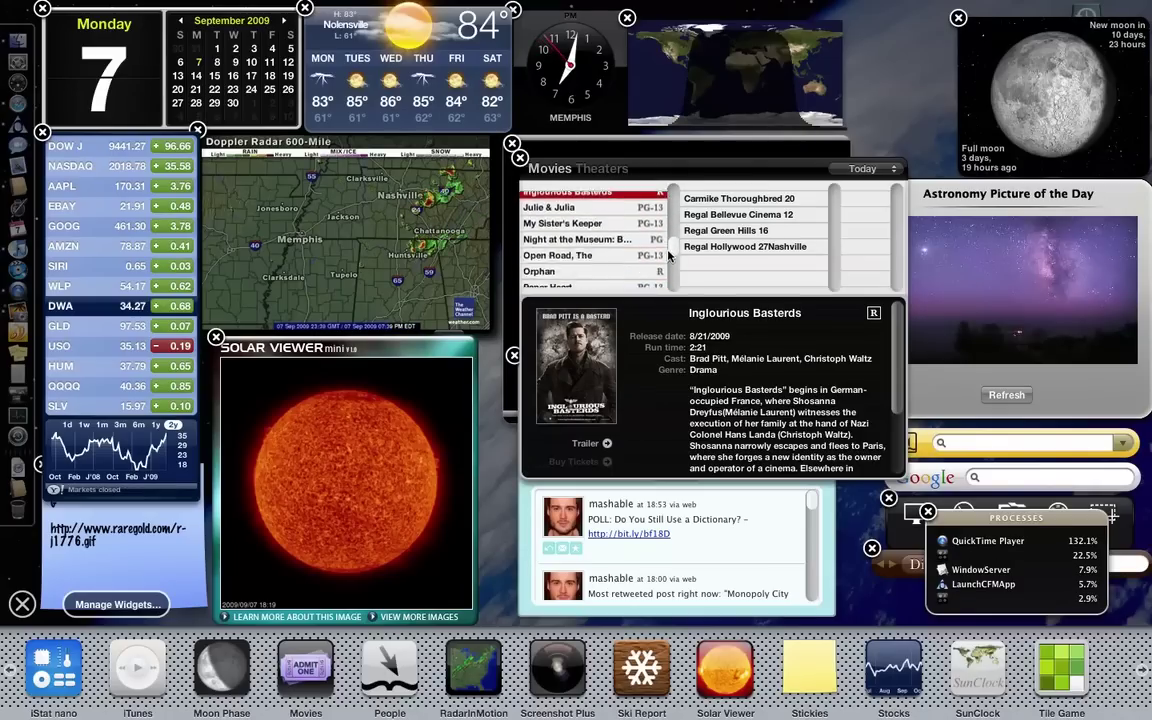
{"action": "scroll", "coordinate": [671, 238], "scroll_direction": "up", "scroll_amount": 5}
{"action": "scroll", "coordinate": [610, 237], "scroll_direction": "down", "scroll_amount": 3}
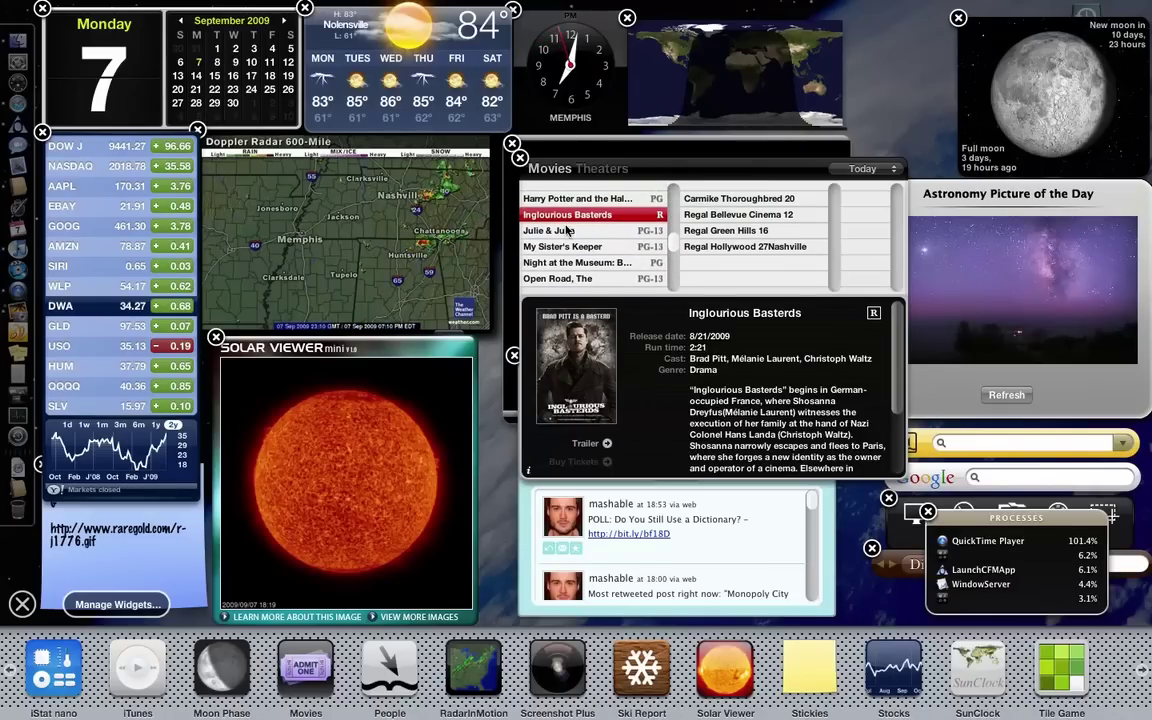
{"action": "left_click", "coordinate": [549, 231]}
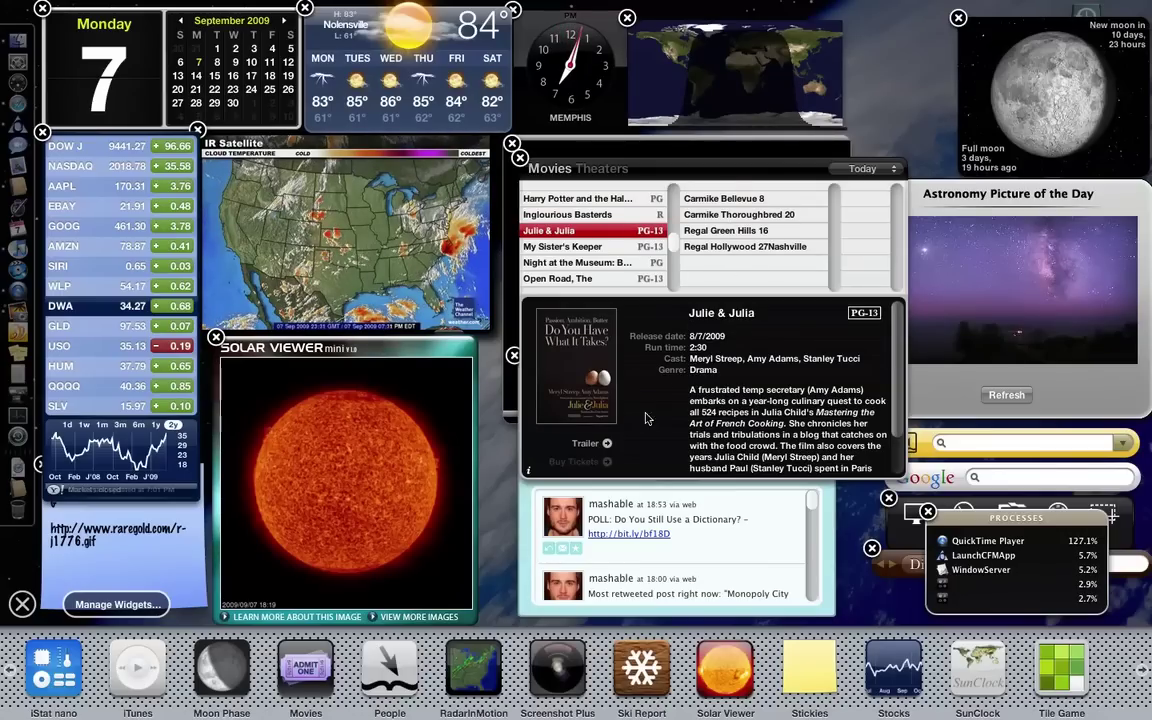
{"action": "left_click", "coordinate": [607, 445]}
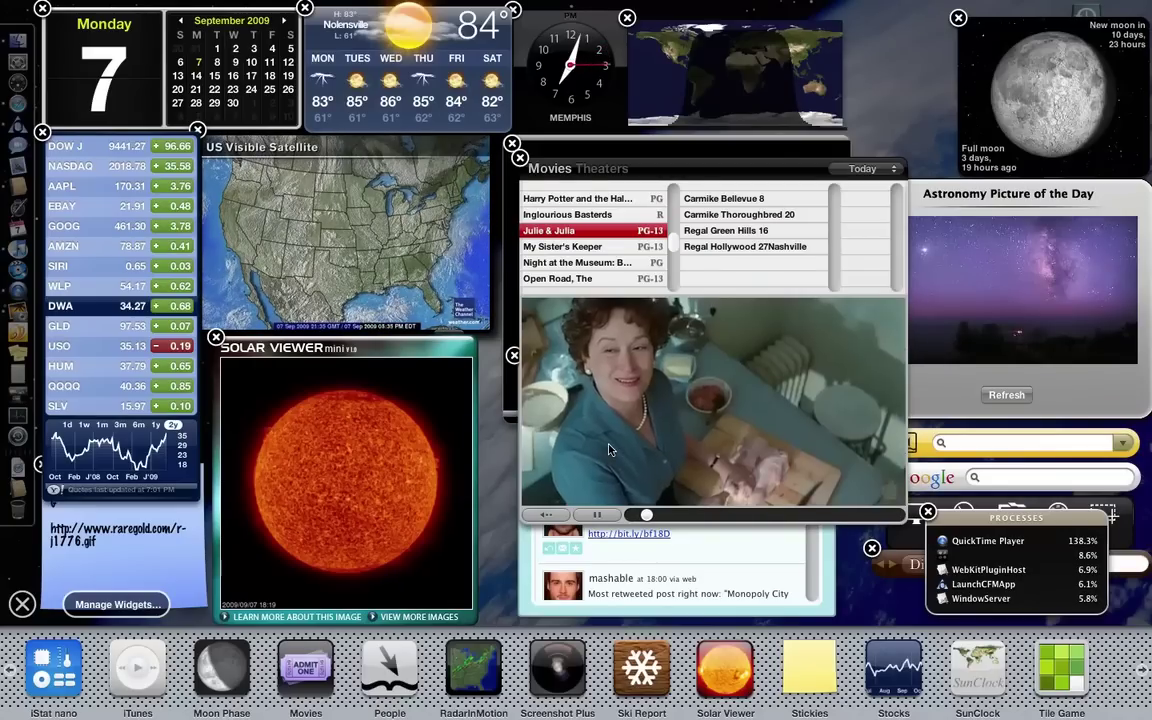
{"action": "left_click", "coordinate": [599, 514]}
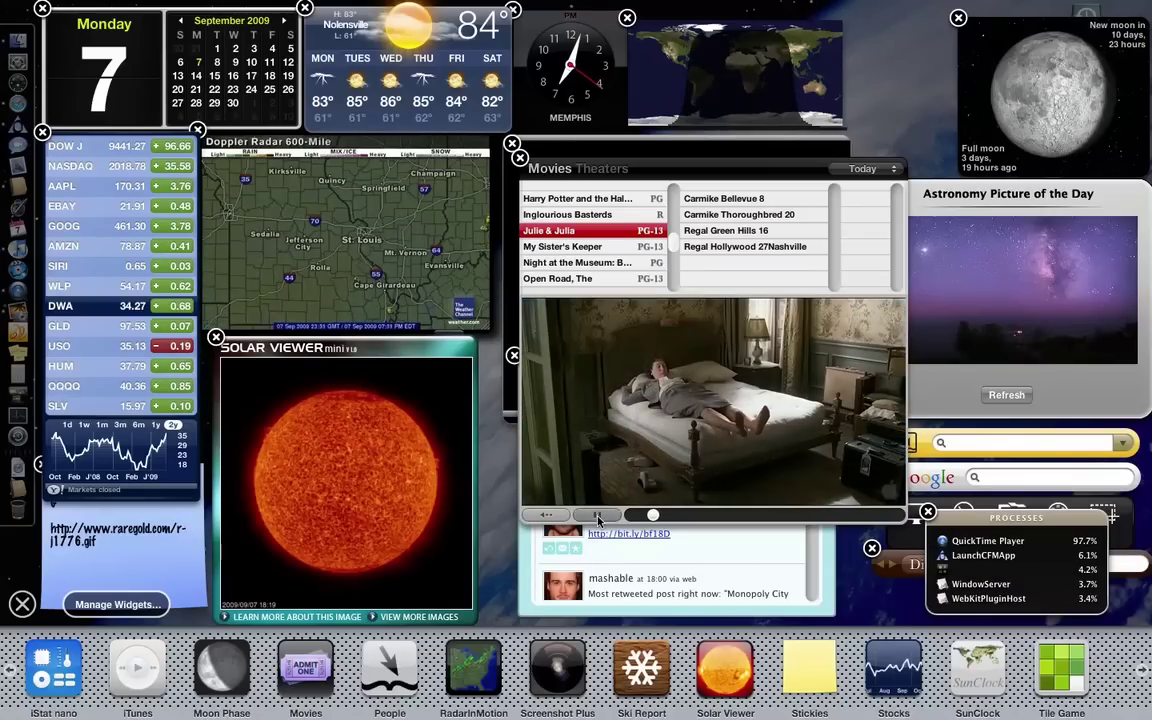
Choose the 10:00pm showing of Julie & Julia at Carmike Thoroughbred 20 and look through the movie's description
{"action": "left_click", "coordinate": [760, 215]}
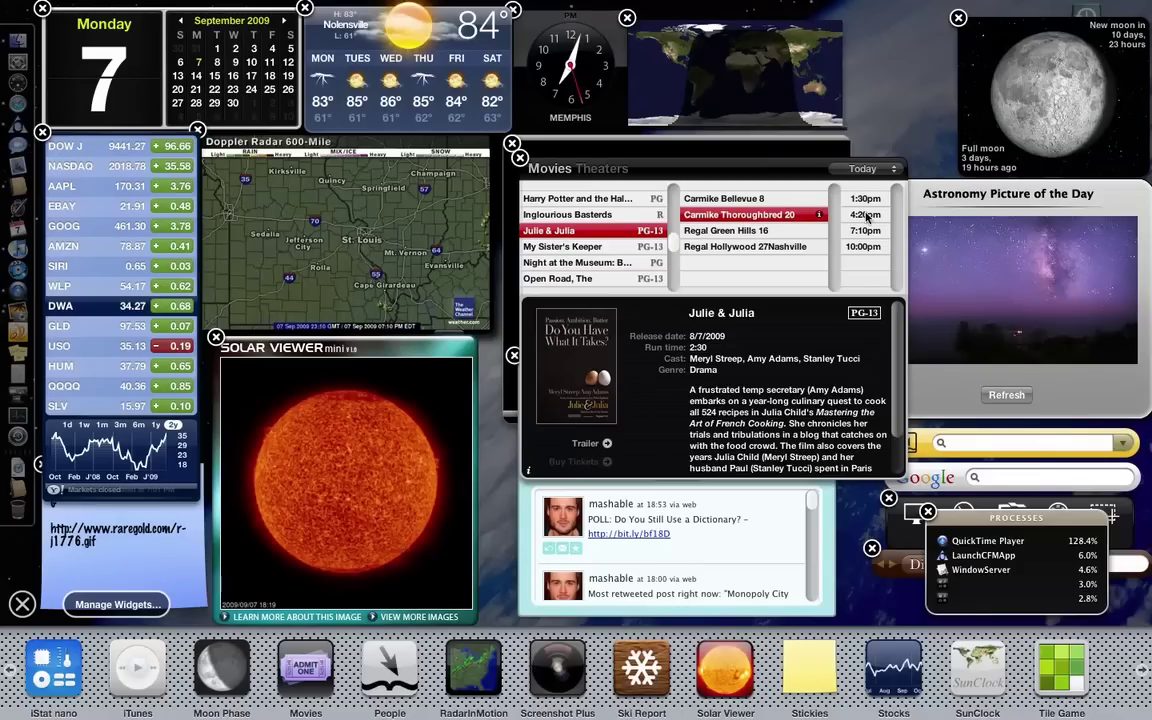
{"action": "left_click", "coordinate": [870, 247]}
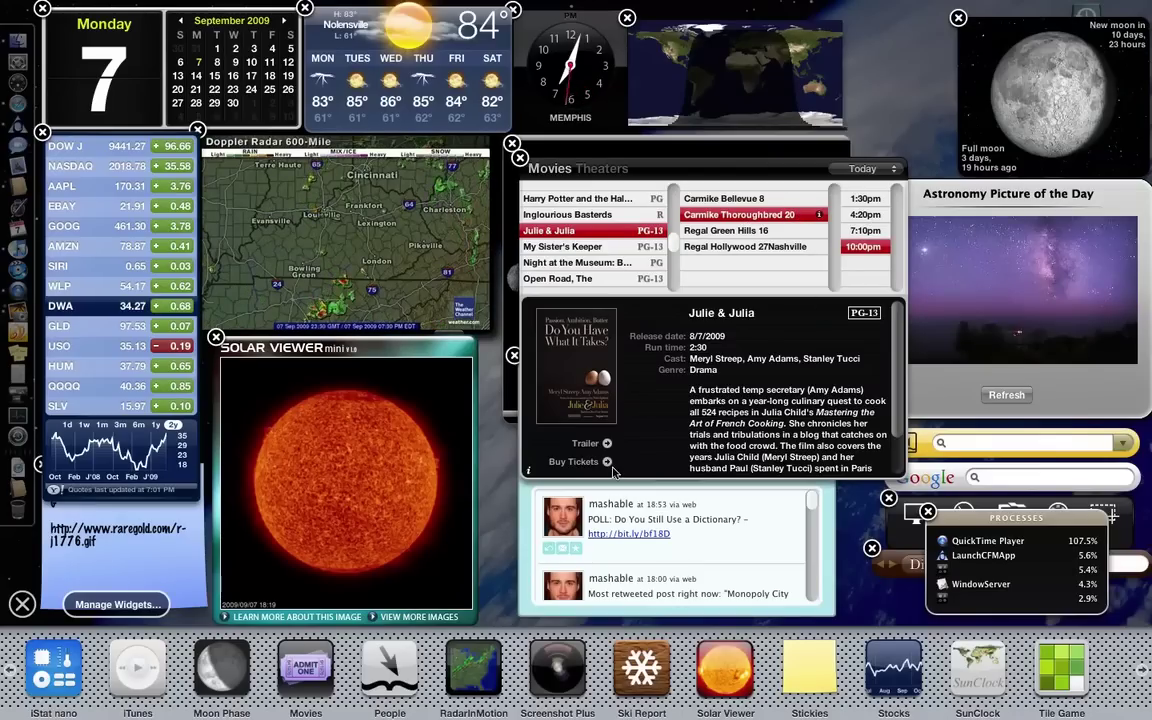
{"action": "left_click_drag", "start_coordinate": [899, 349], "coordinate": [899, 406]}
{"action": "scroll", "coordinate": [812, 362], "scroll_direction": "up", "scroll_amount": 3}
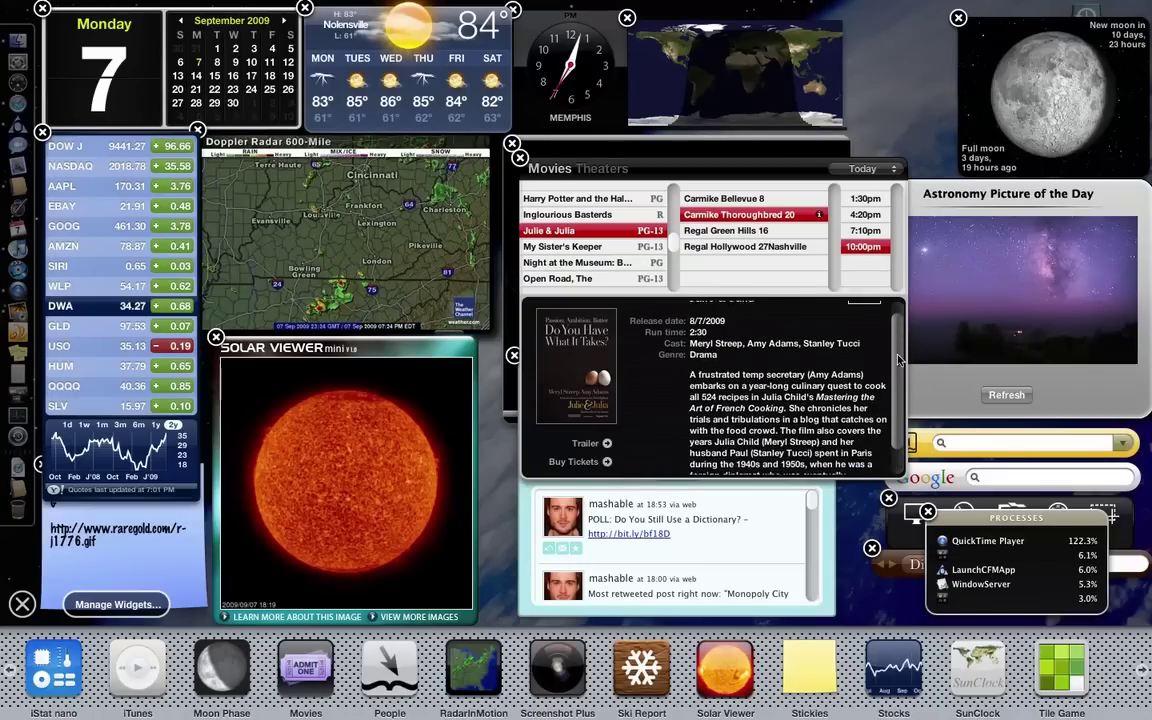
Open the Carmike Thoroughbred 20 theater's location in Google Maps and look over its reviews
{"action": "left_click", "coordinate": [819, 215]}
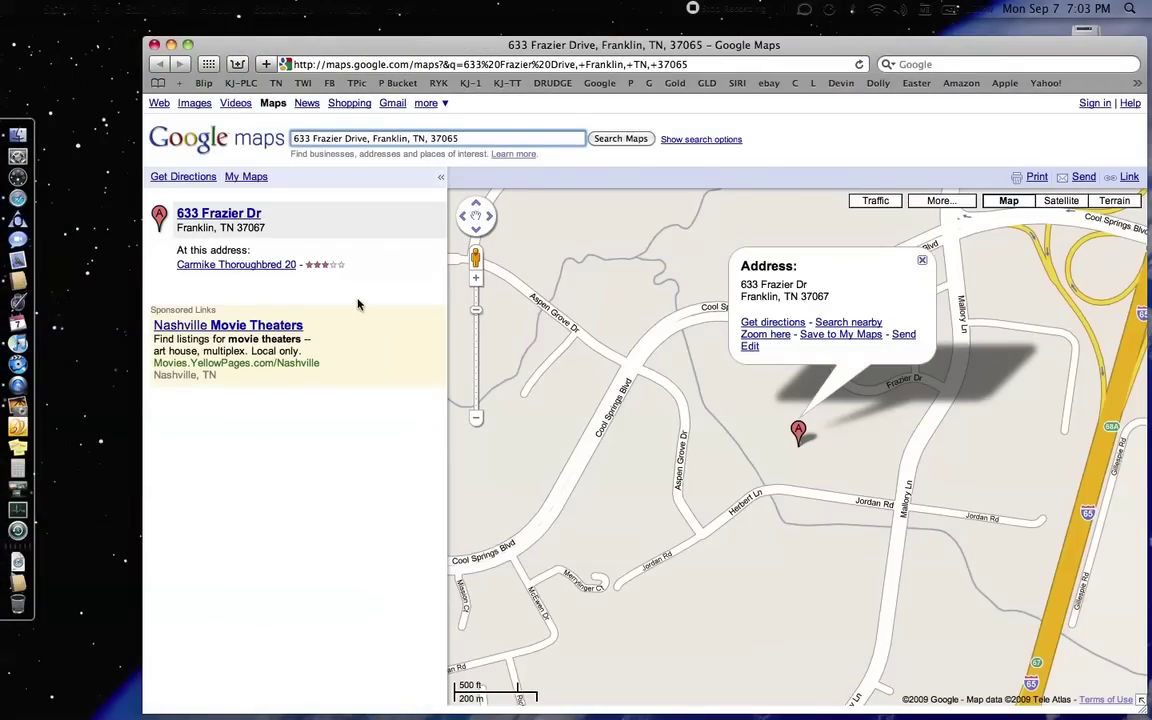
{"action": "left_click", "coordinate": [237, 265]}
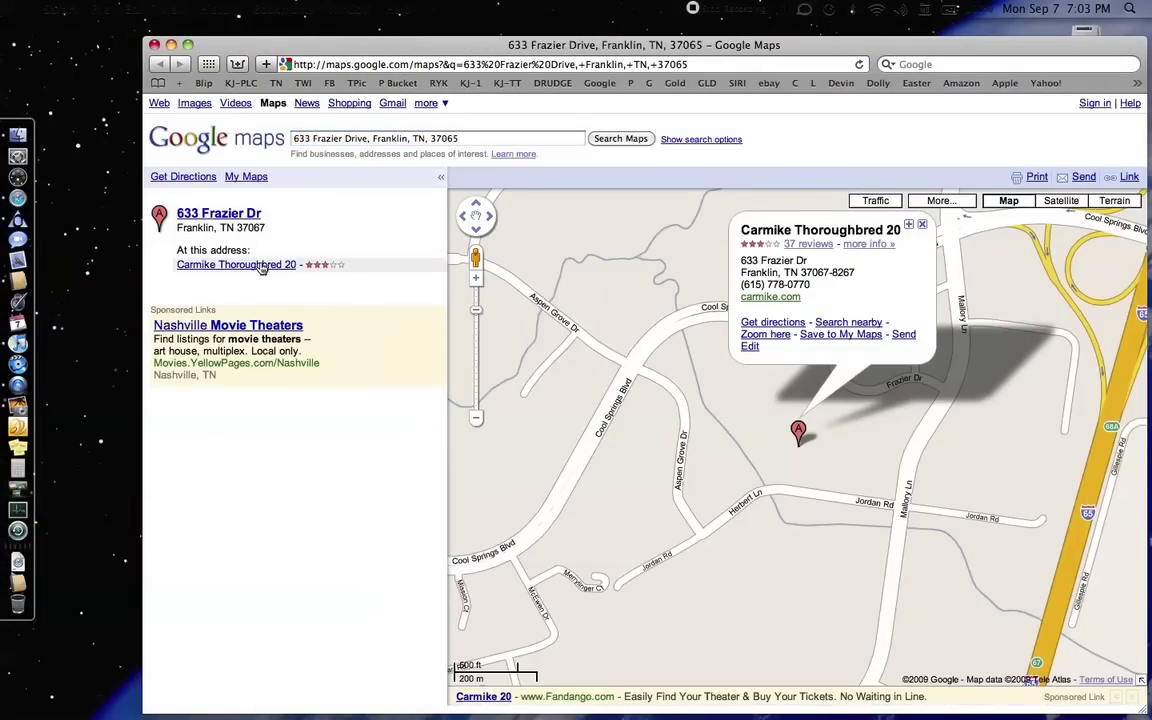
{"action": "left_click", "coordinate": [816, 248]}
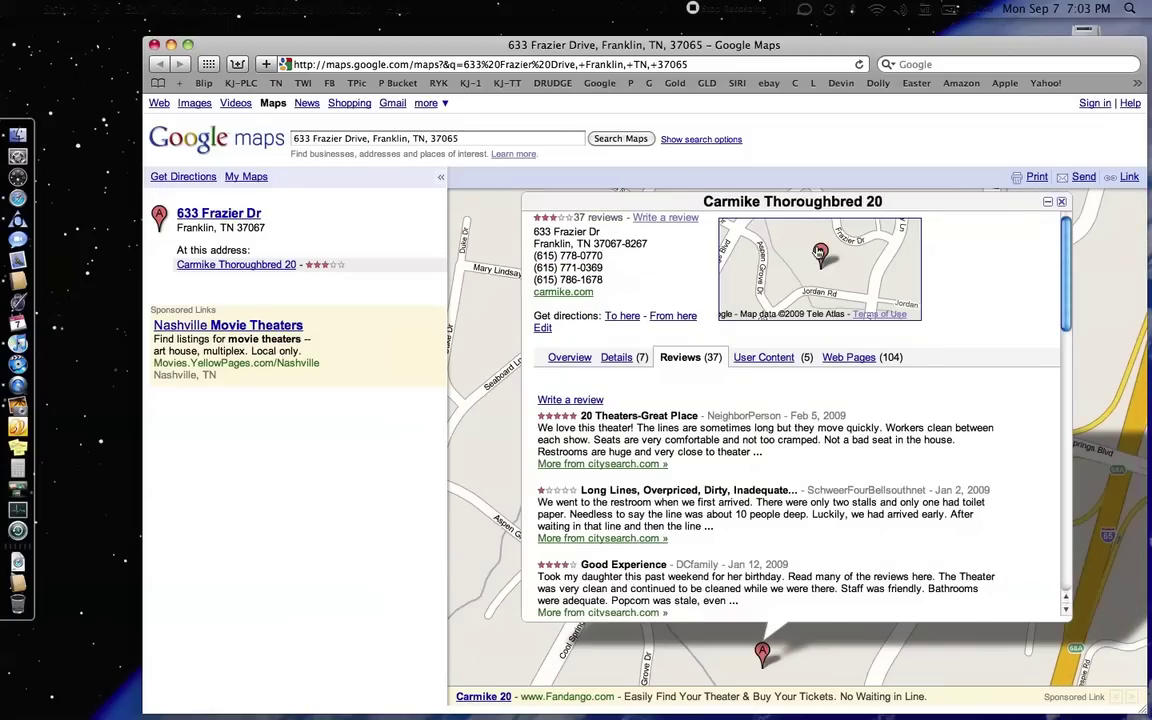
{"action": "left_click_drag", "start_coordinate": [1068, 237], "coordinate": [1068, 240]}
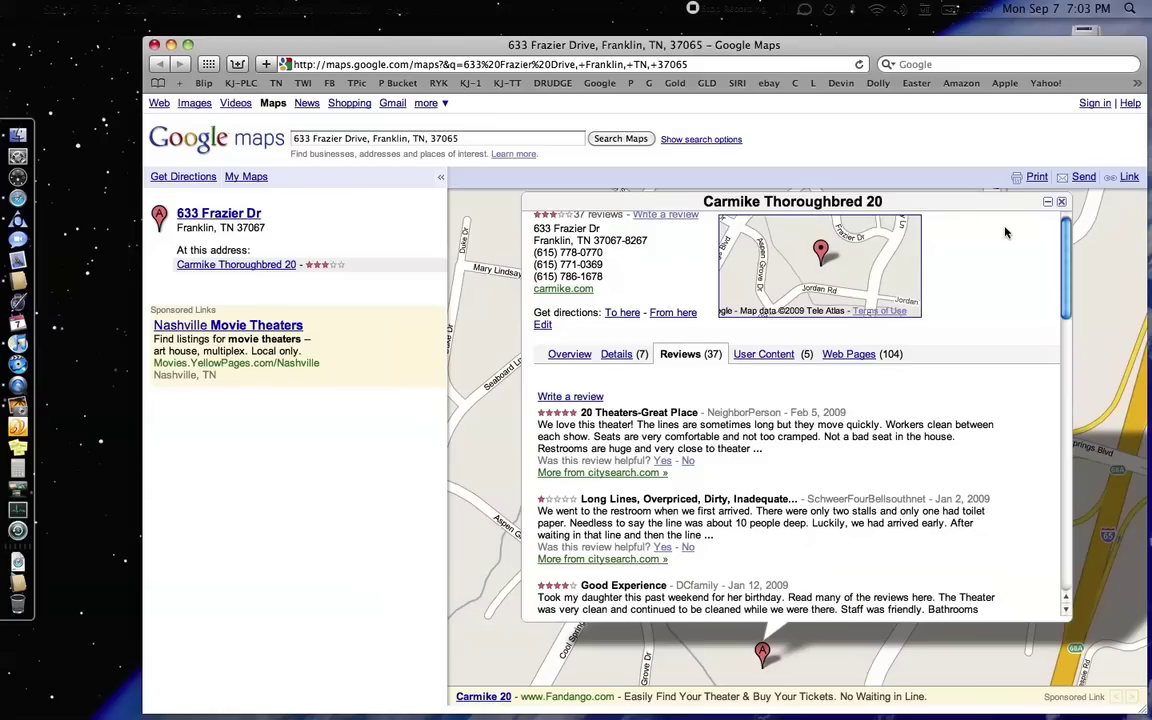
{"action": "left_click_drag", "start_coordinate": [1068, 240], "coordinate": [1055, 208]}
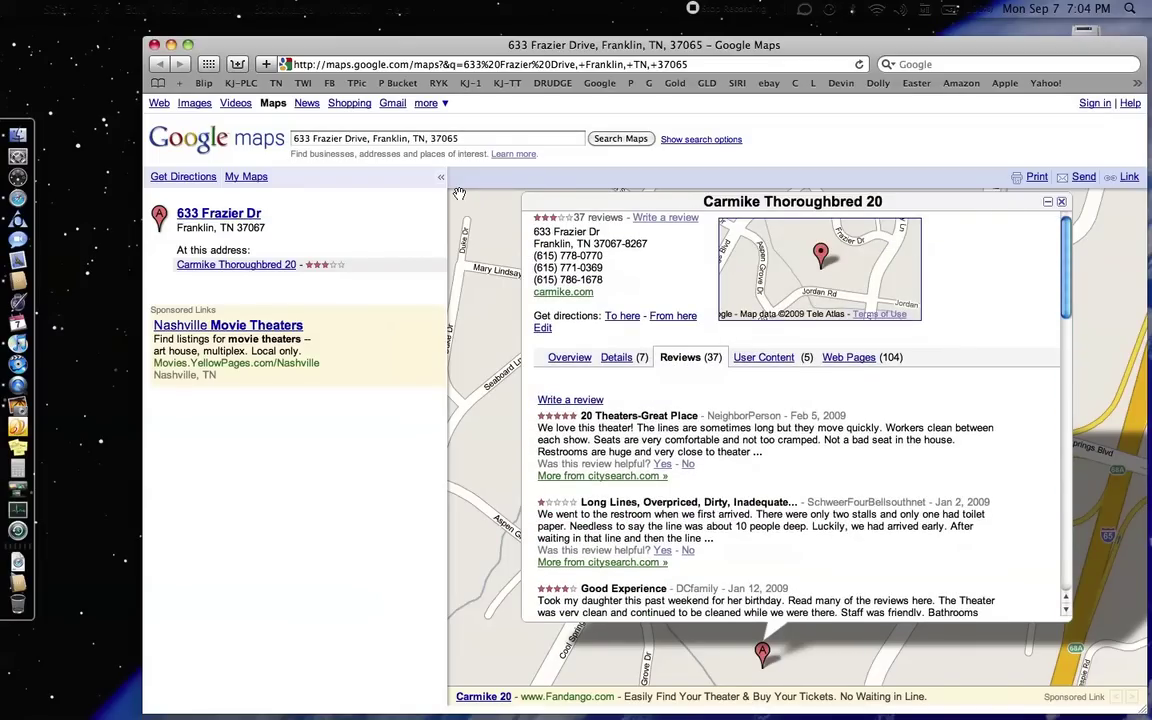
Return from the browser to Dashboard and remove the Movies widget
{"action": "key", "text": "super+h"}
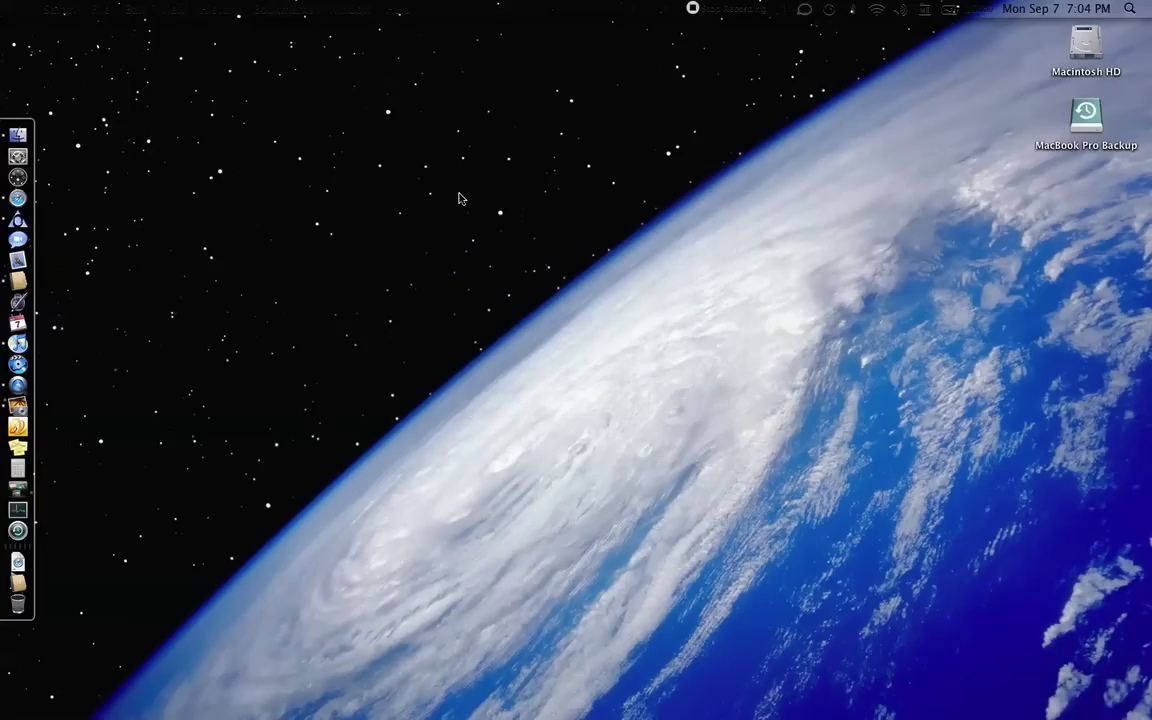
{"action": "left_click", "coordinate": [17, 177]}
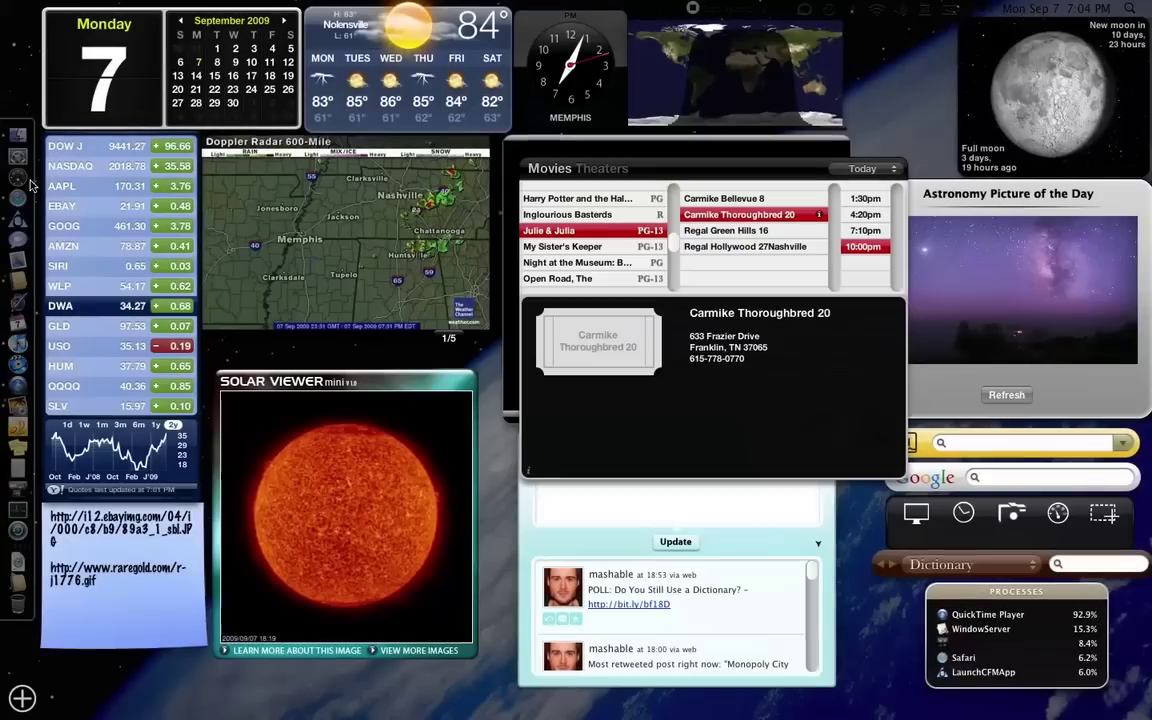
{"action": "left_click", "coordinate": [22, 698]}
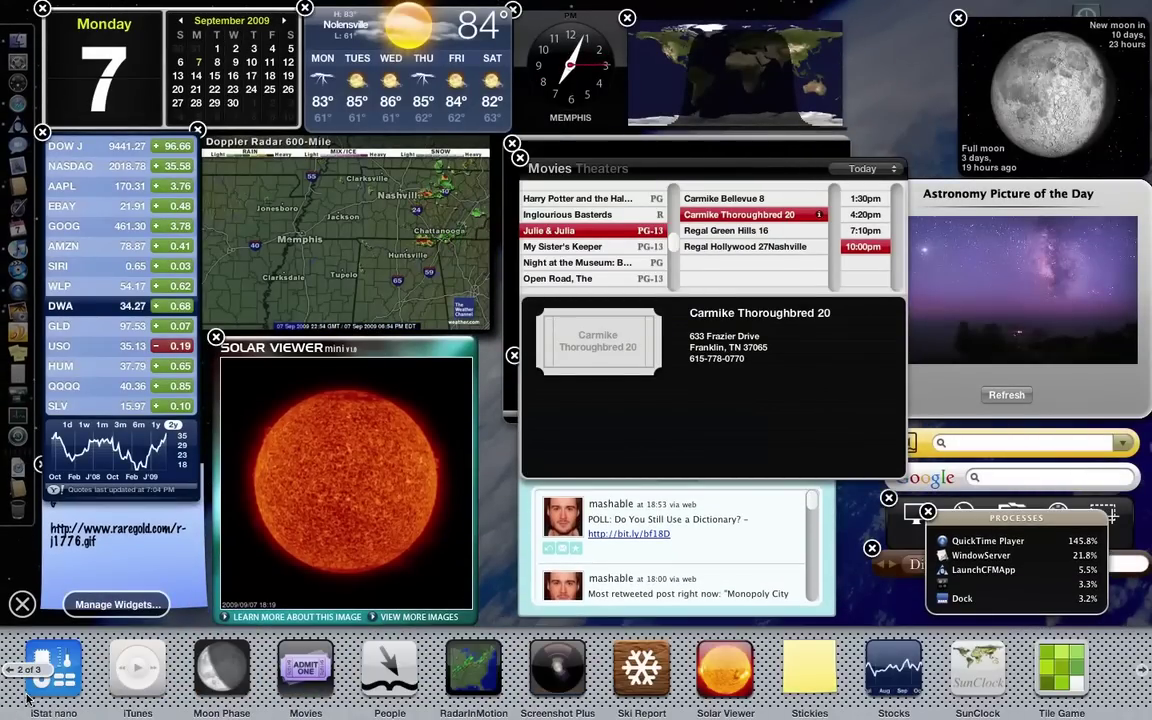
{"action": "left_click", "coordinate": [519, 157]}
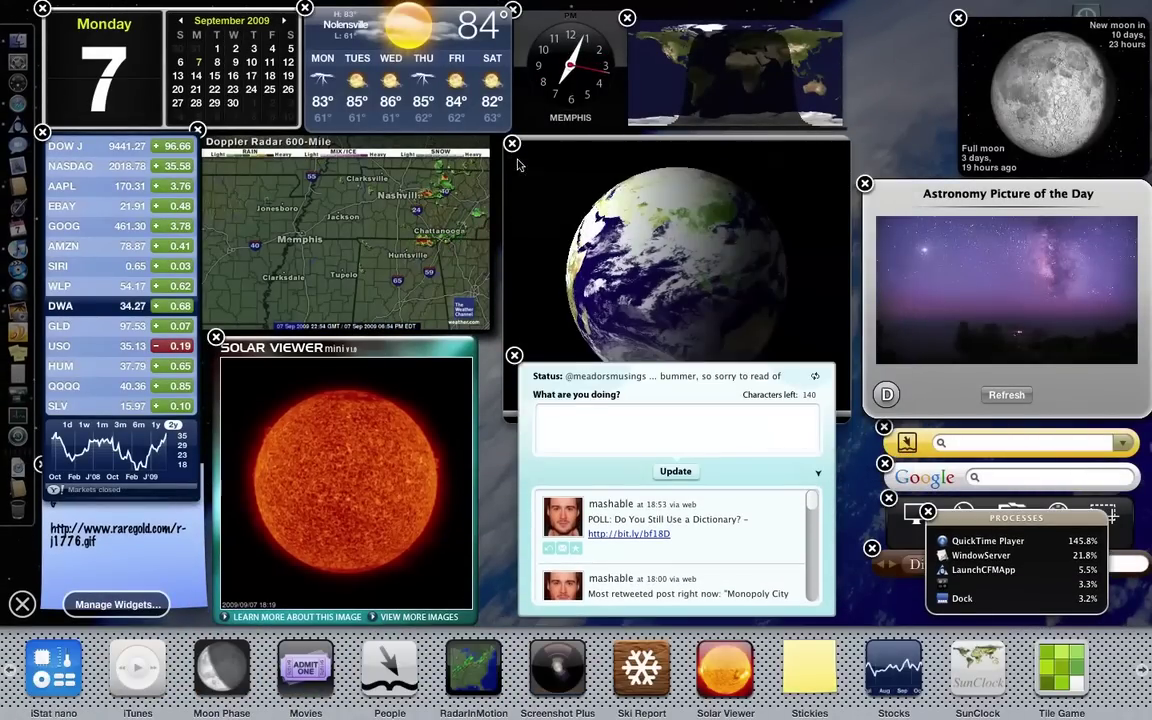
Close the widget bar and exit Dashboard to the desktop
{"action": "left_click", "coordinate": [9, 670]}
{"action": "left_click", "coordinate": [22, 604]}
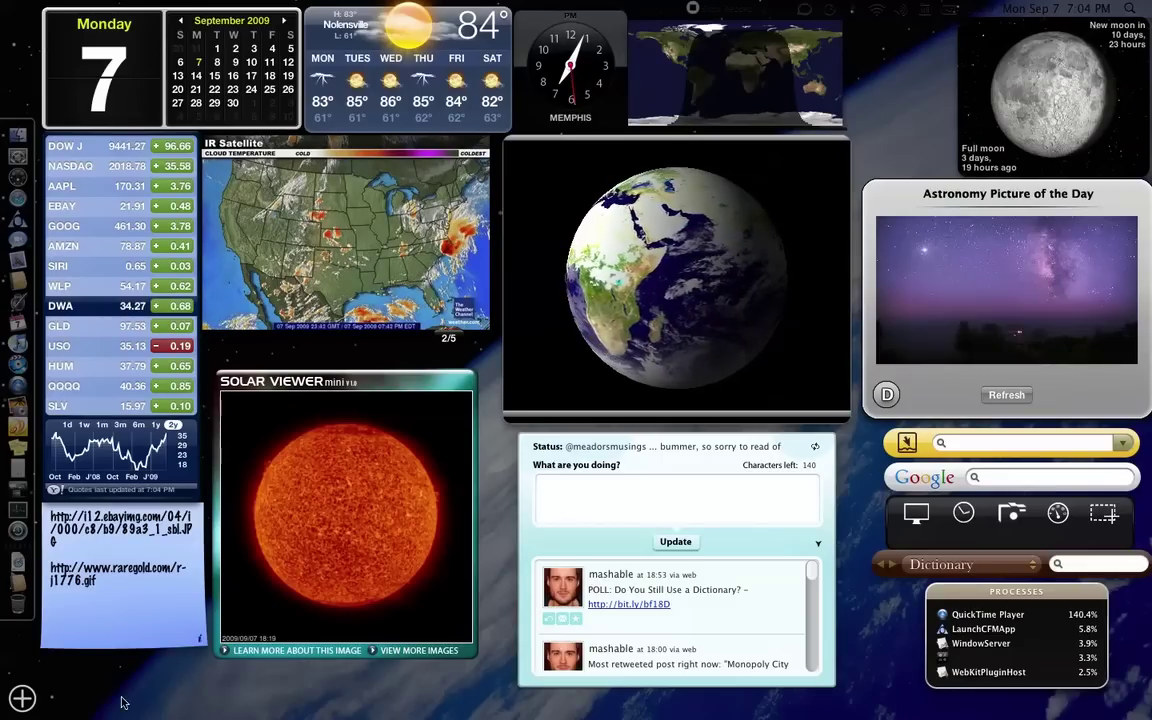
{"action": "mouse_move", "coordinate": [241, 615]}
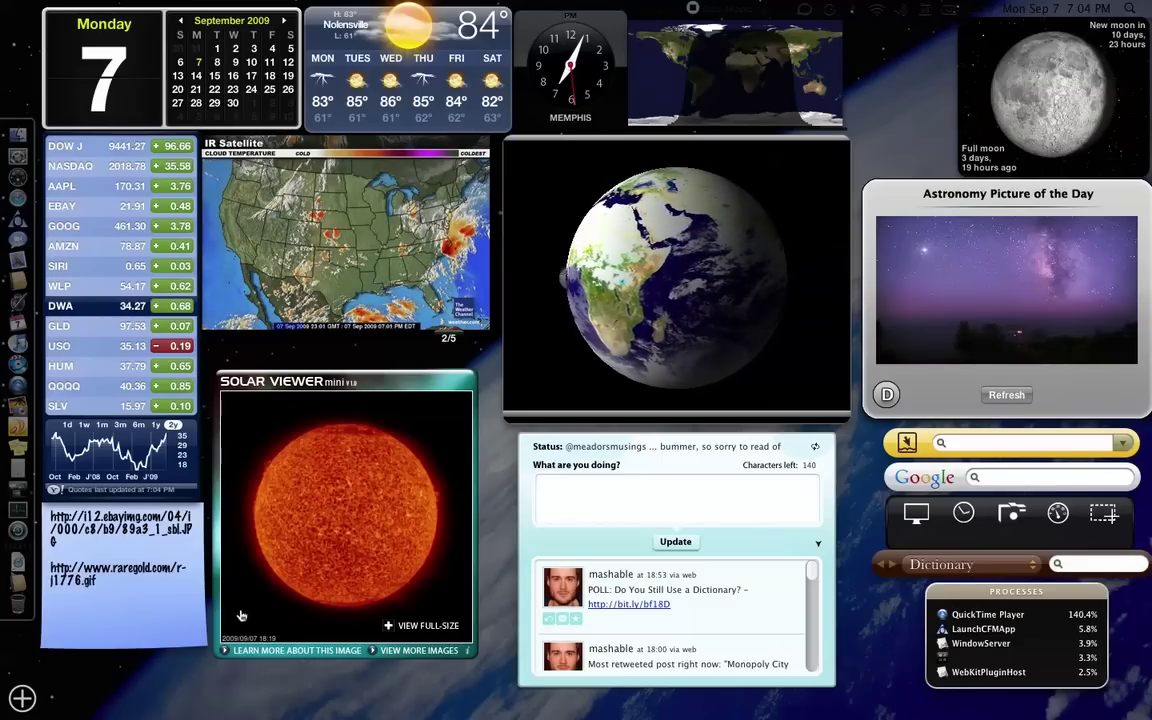
{"action": "left_click", "coordinate": [899, 81]}
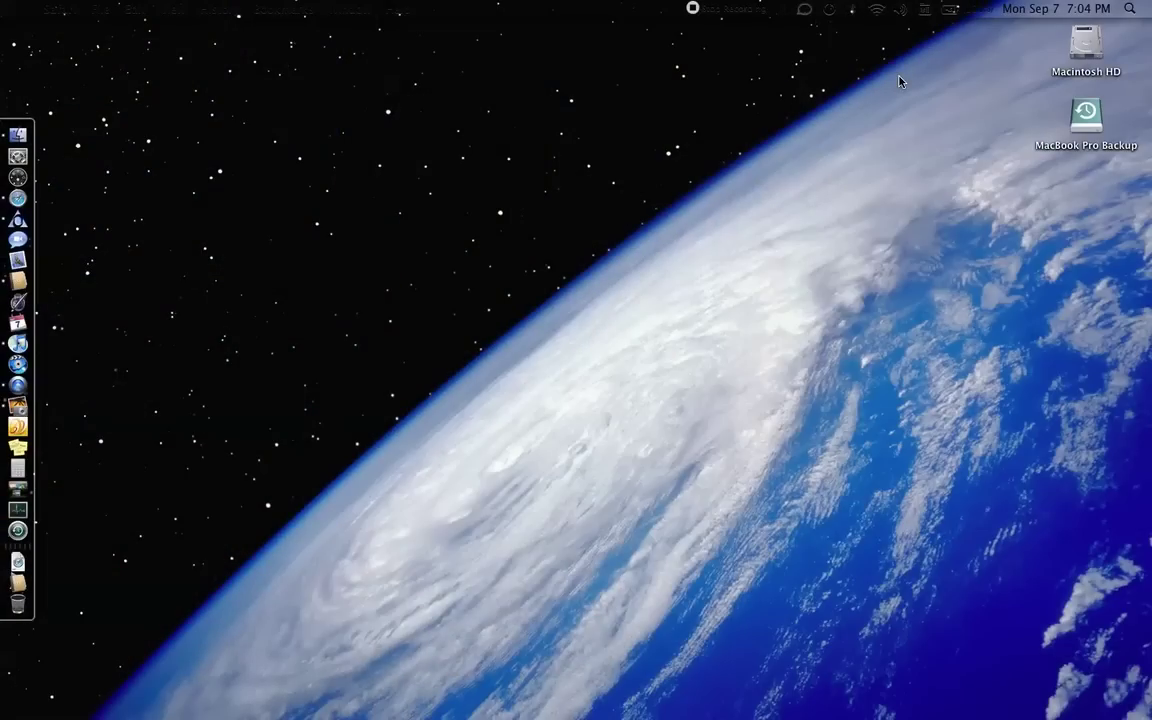